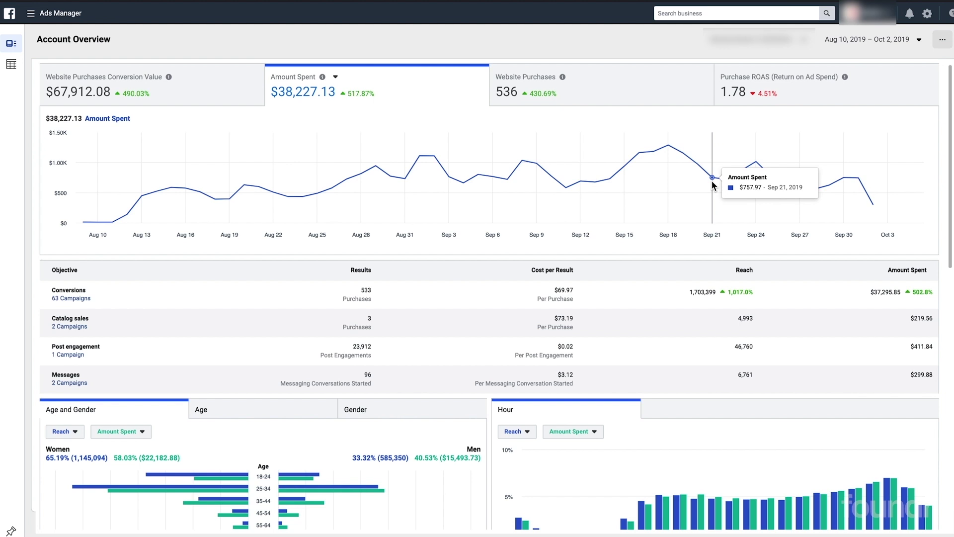
# Scroll down to the Location map and the account totals table showing $38,227.13 spent at 1.78 ROAS
pyautogui.scroll(-10, 711, 184)
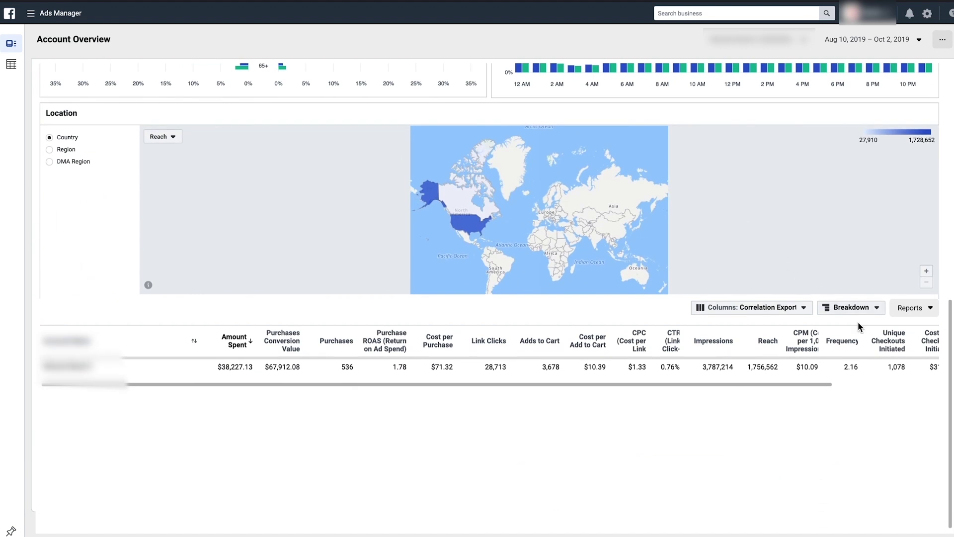
# Switch the account table to the personal (Default) column preset with unique purchases, checkouts and adds to cart
pyautogui.click(788, 311)
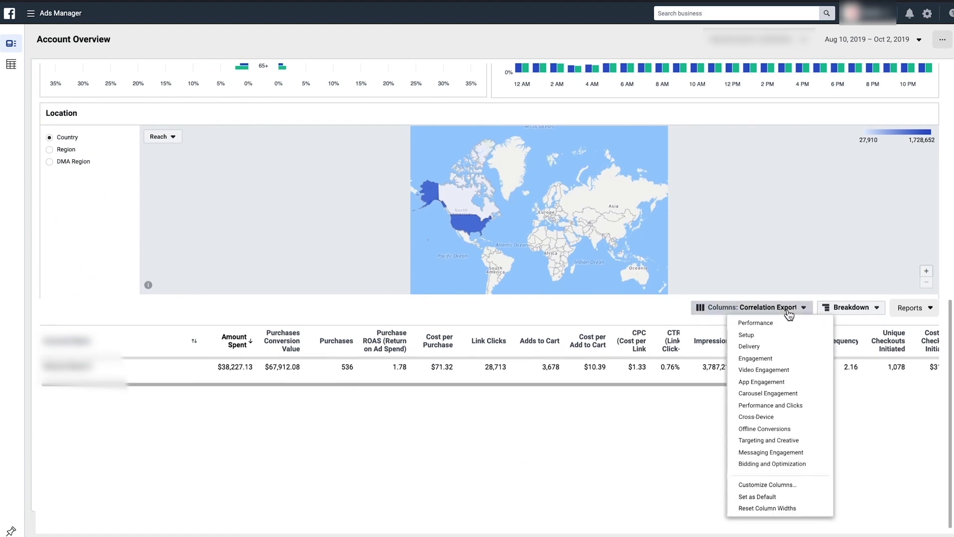
pyautogui.scroll(-2, 768, 376)
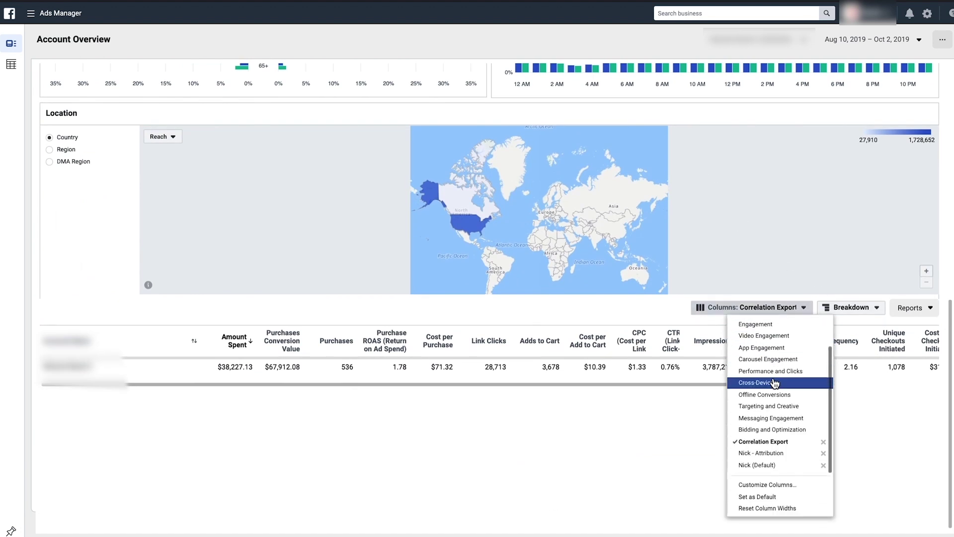
pyautogui.click(775, 466)
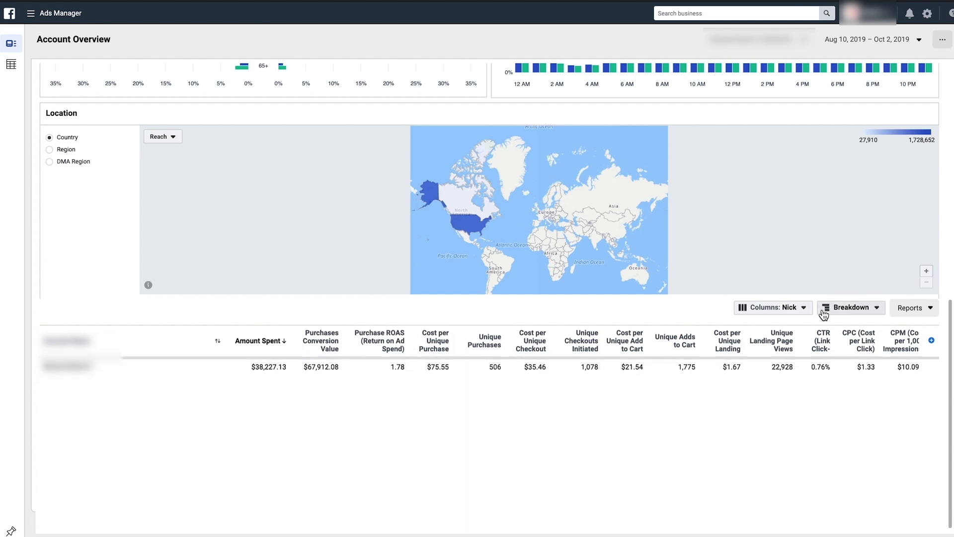
pyautogui.click(850, 311)
# Break the account table down by Day and sort the rows by date from 2019-08-10
pyautogui.click(824, 356)
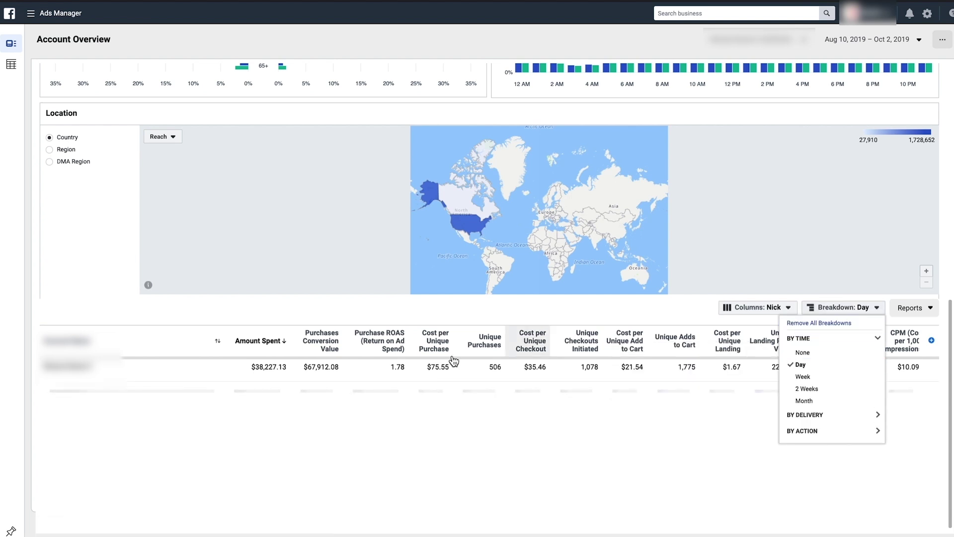
pyautogui.click(194, 351)
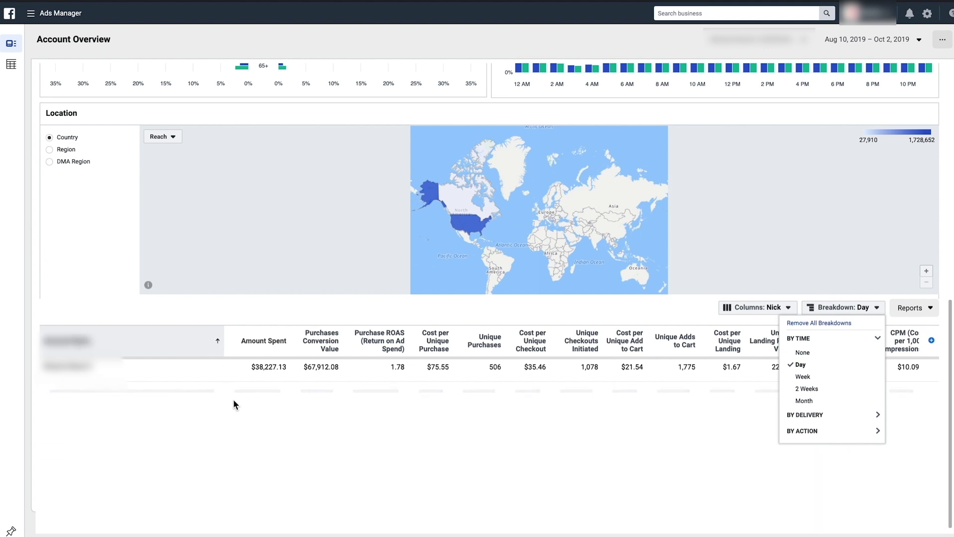
pyautogui.scroll(-1, 252, 429)
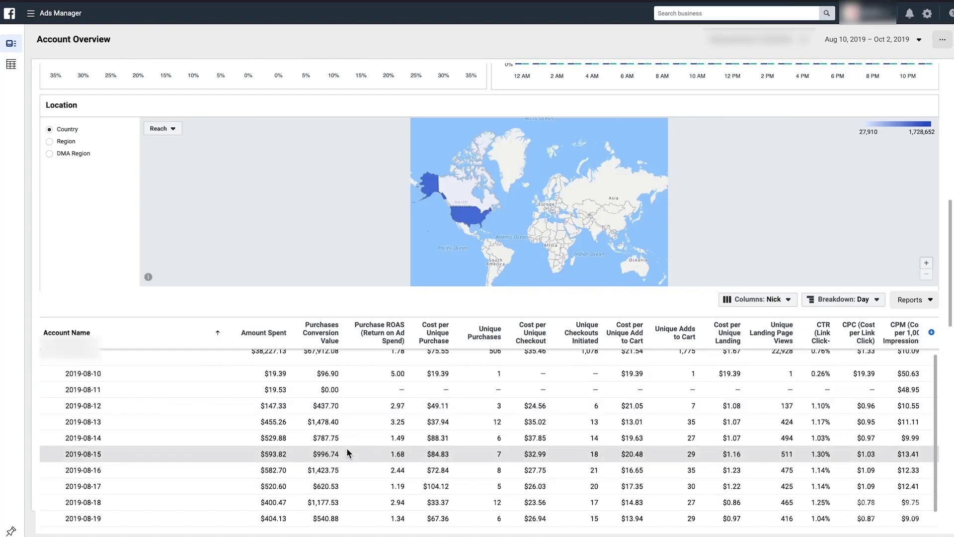
pyautogui.scroll(-6, 347, 450)
# Scroll through the September daily rows down to 2019-10-02, which shows a 3.39 ROAS
pyautogui.scroll(-5, 346, 450)
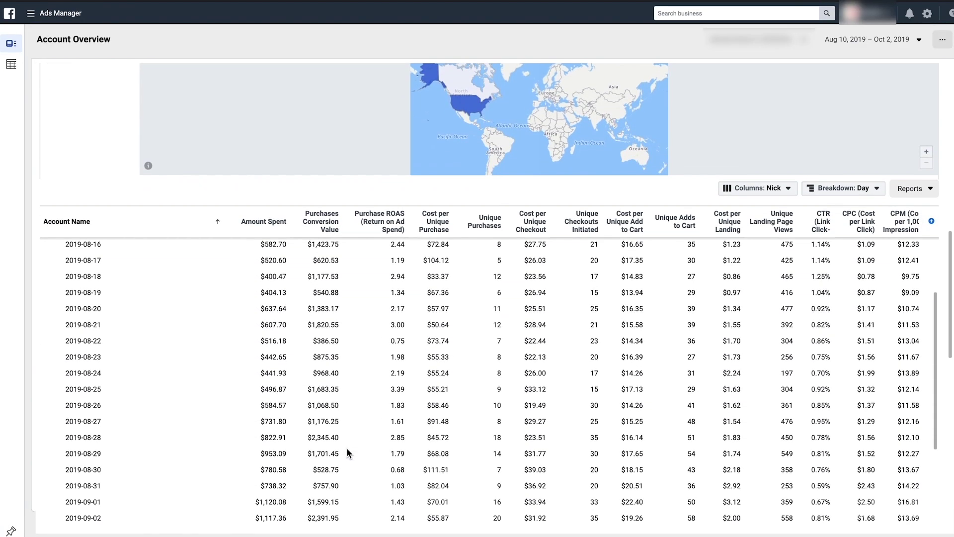
pyautogui.scroll(-8, 347, 452)
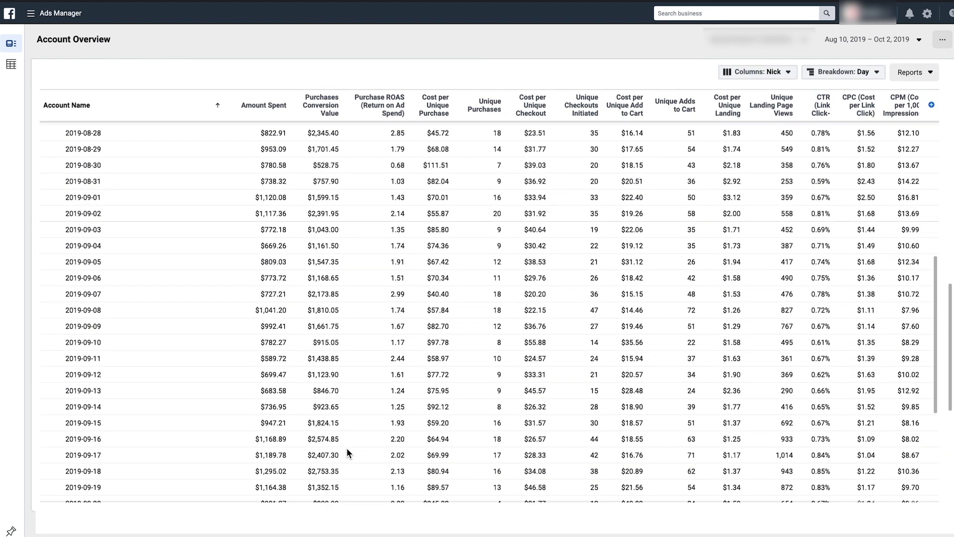
pyautogui.scroll(-1, 347, 452)
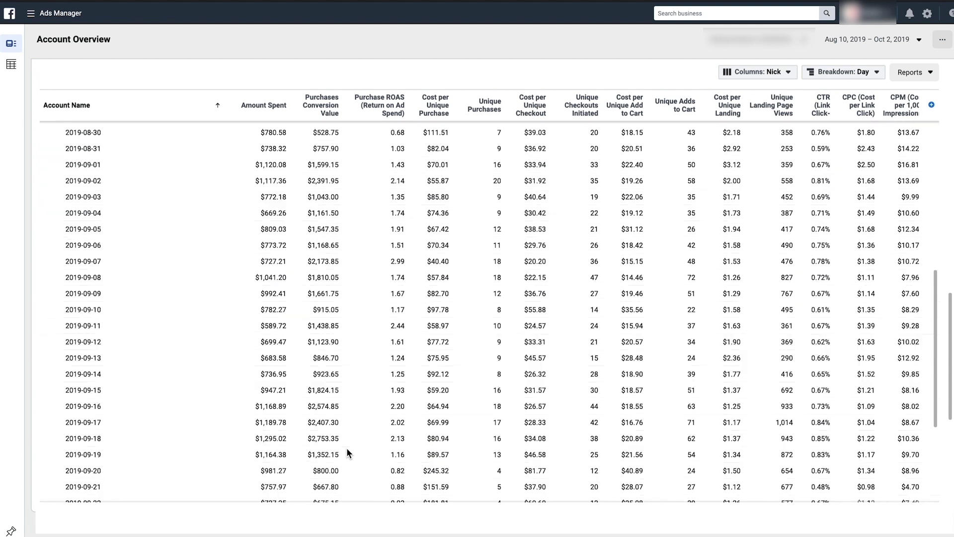
pyautogui.scroll(-1, 347, 449)
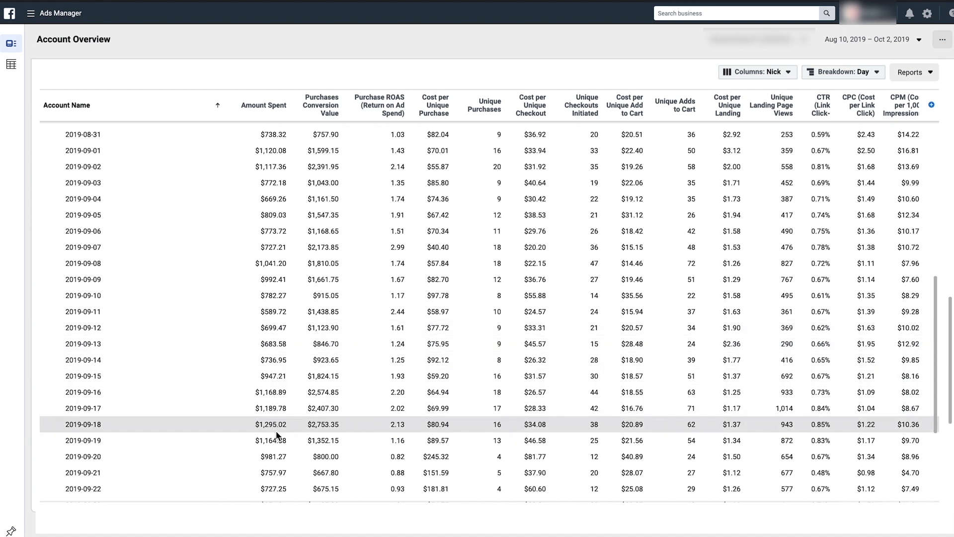
pyautogui.scroll(-1, 276, 431)
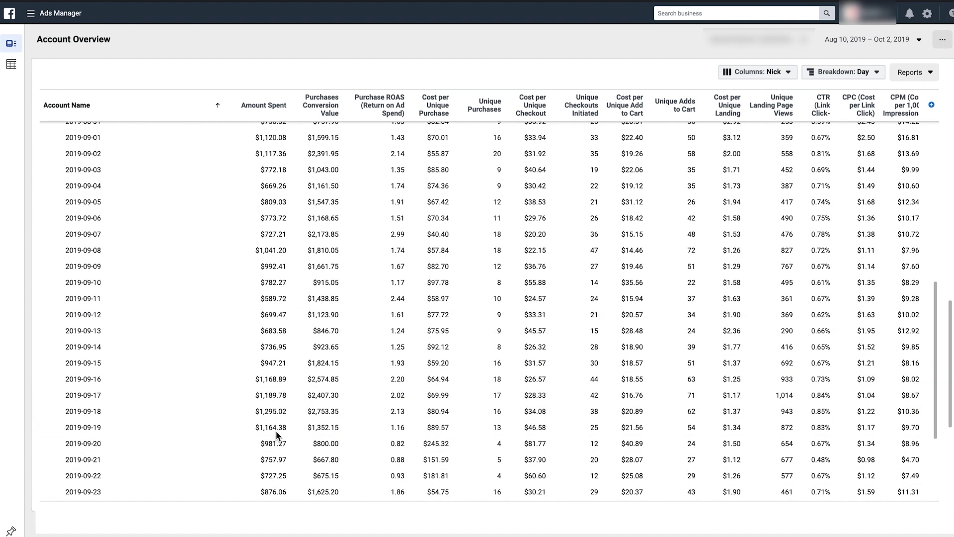
pyautogui.scroll(-1, 276, 434)
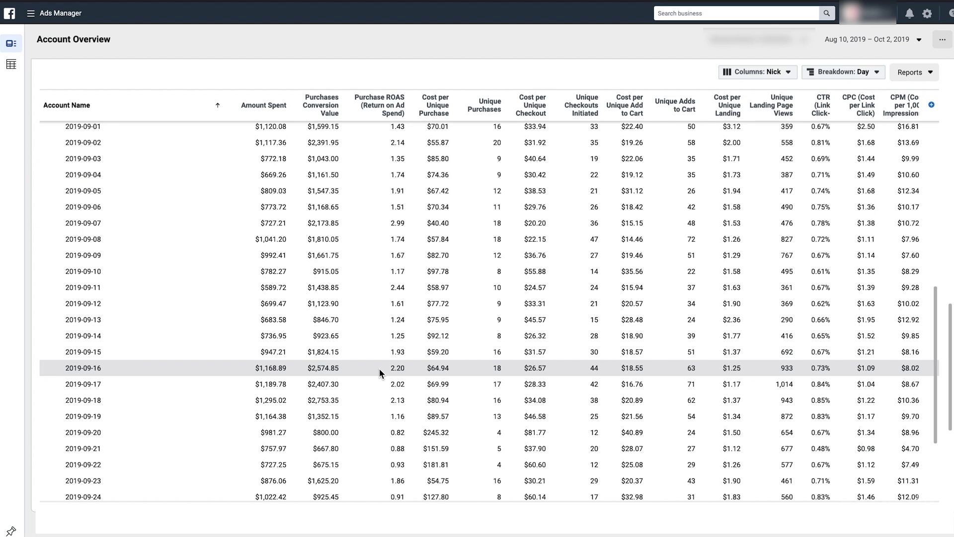
pyautogui.scroll(-1, 379, 368)
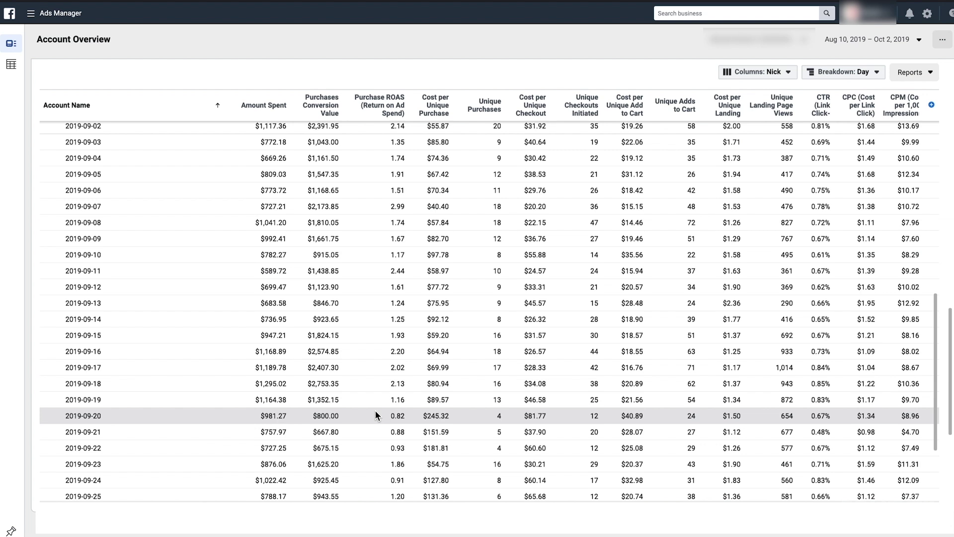
pyautogui.scroll(-1, 377, 415)
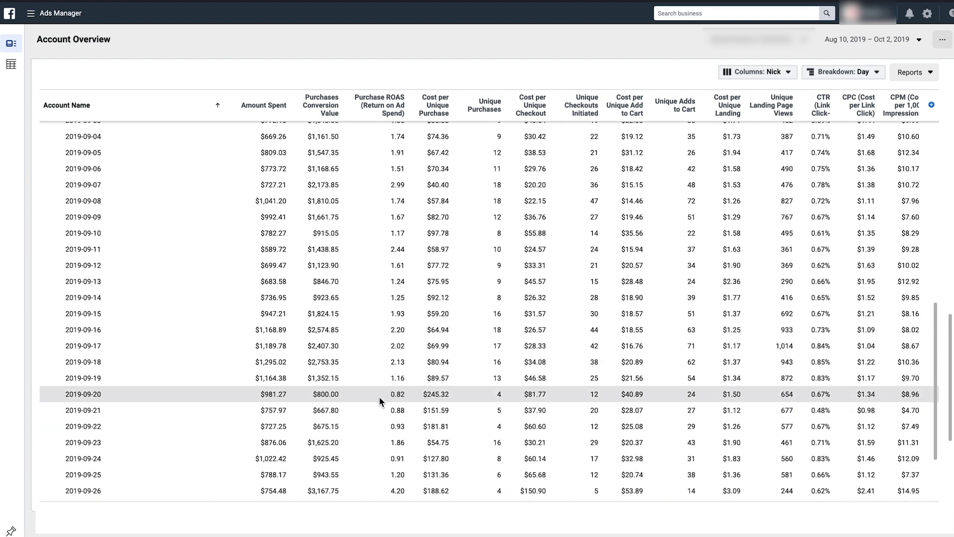
pyautogui.scroll(-1, 380, 397)
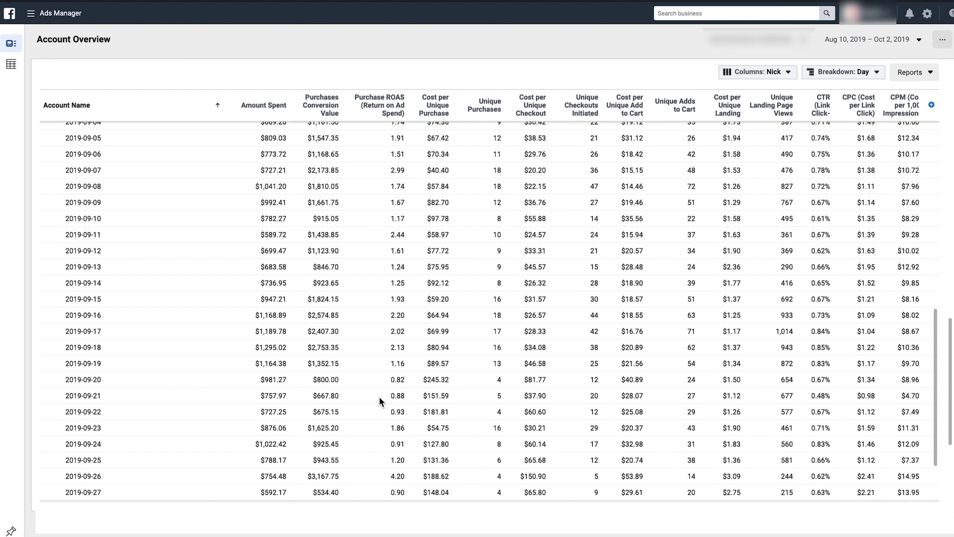
pyautogui.scroll(-5, 380, 397)
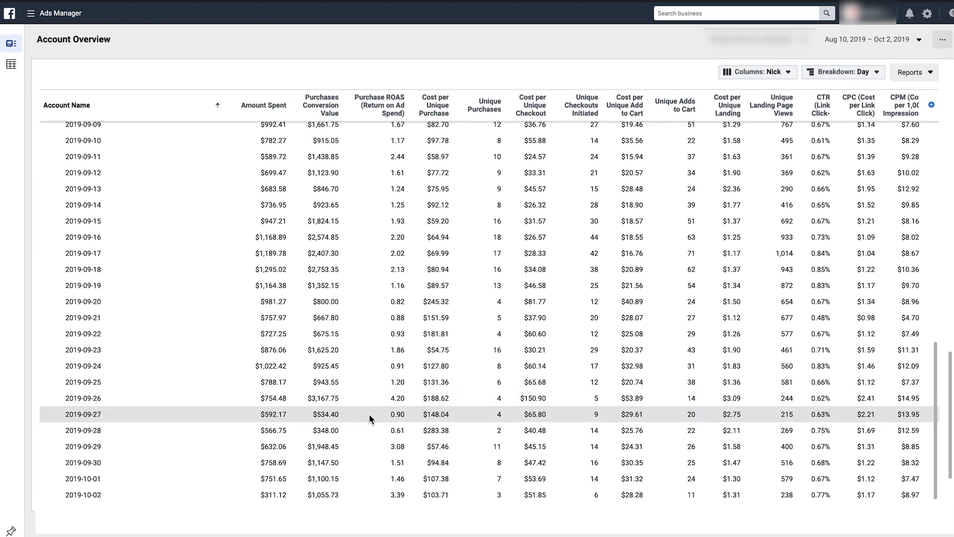
# Scroll back up to the Location map above the start of the day-by-day table
pyautogui.scroll(3, 369, 415)
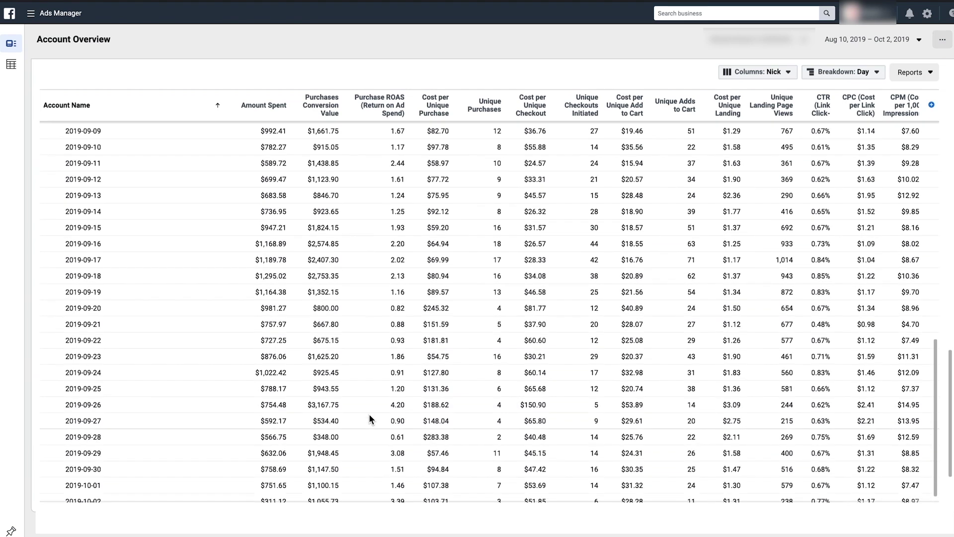
pyautogui.scroll(4, 368, 414)
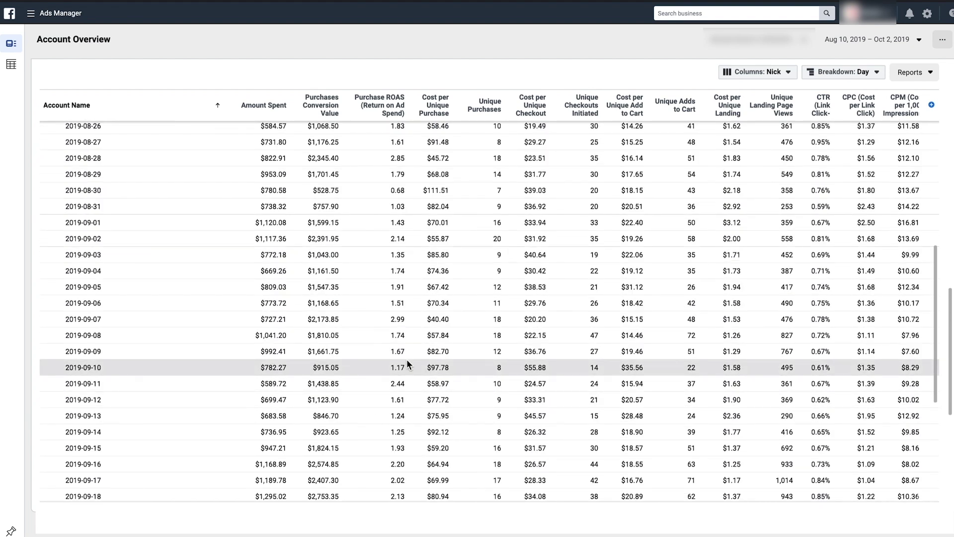
pyautogui.scroll(10, 406, 364)
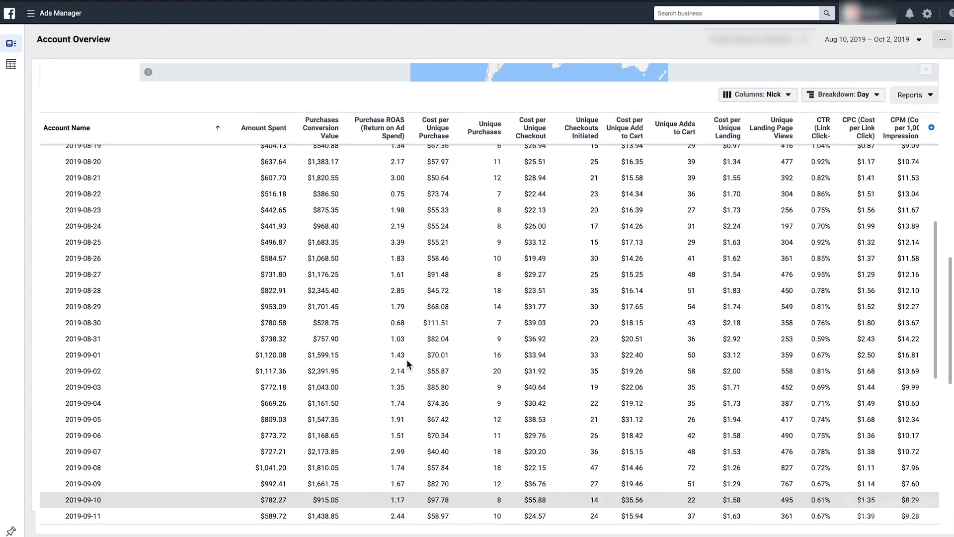
pyautogui.scroll(-5, 635, 309)
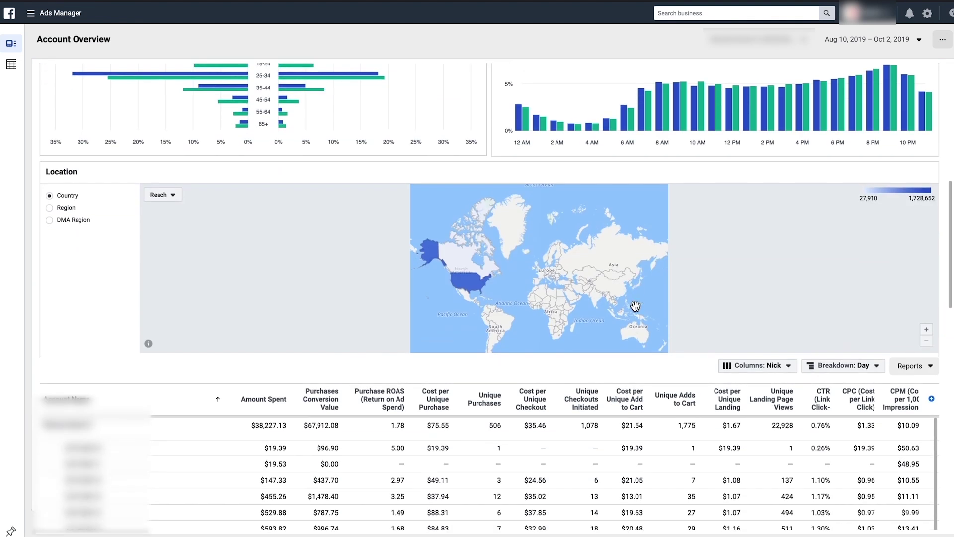
# Remove all breakdowns from the account table
pyautogui.click(830, 352)
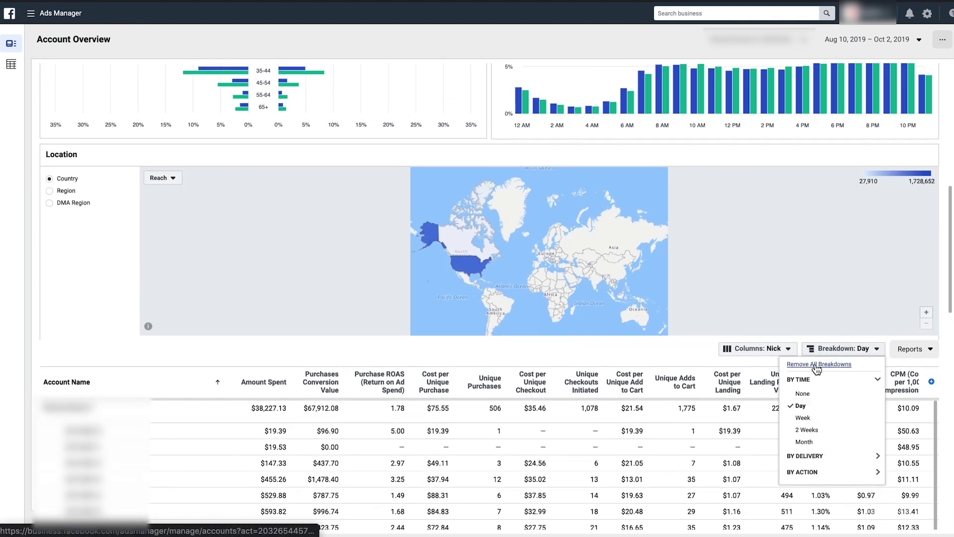
pyautogui.click(815, 365)
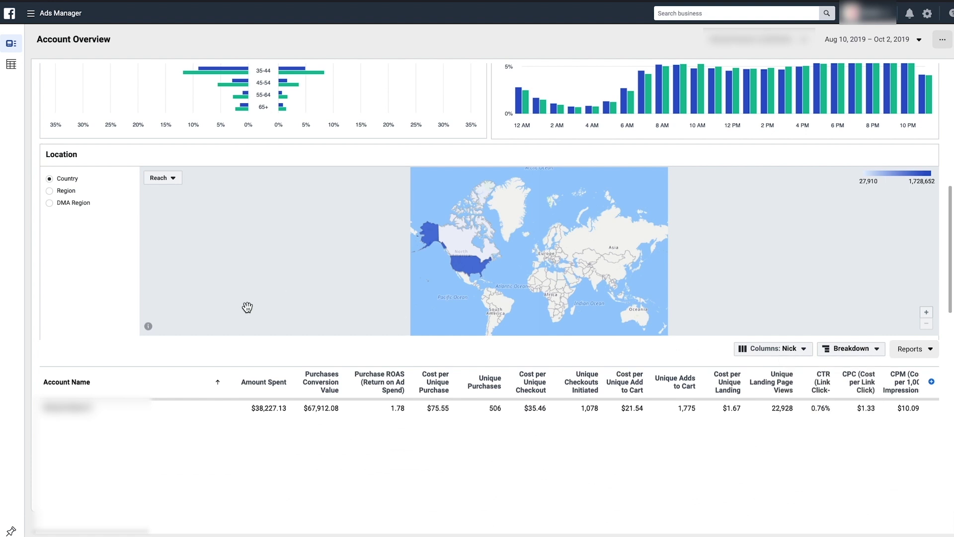
pyautogui.scroll(8, 162, 320)
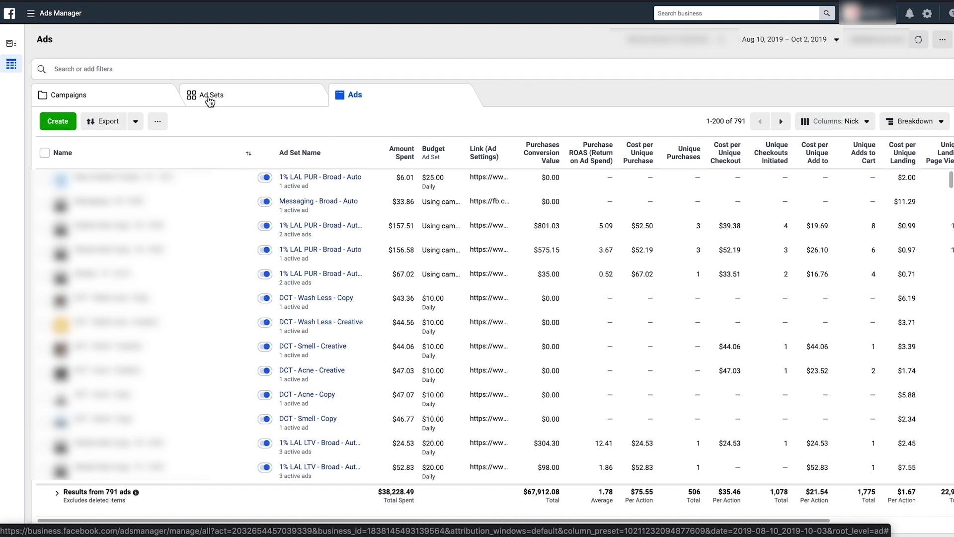
# Show the Campaigns list of 83 campaigns, totalling $38,230.48 spent at 1.78 ROAS
pyautogui.click(131, 99)
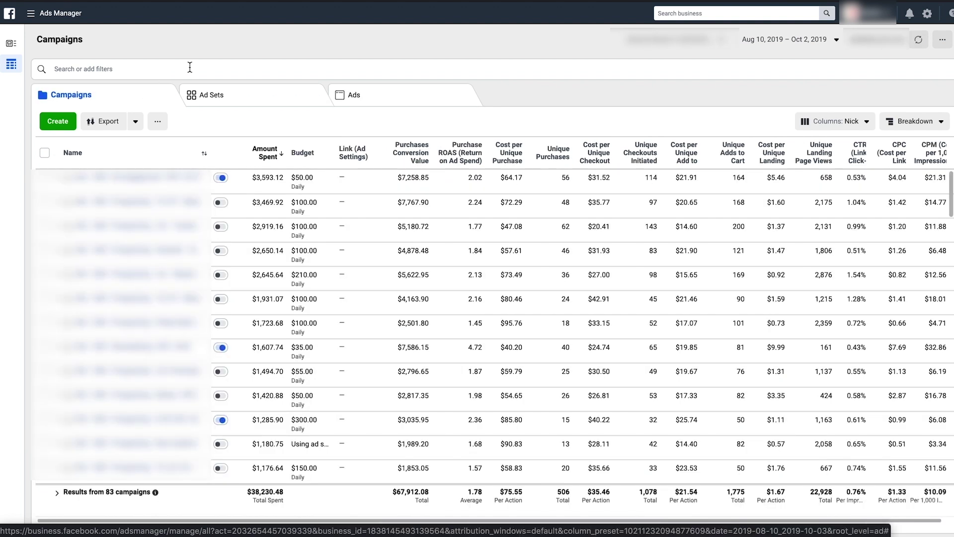
pyautogui.click(188, 69)
pyautogui.click(240, 43)
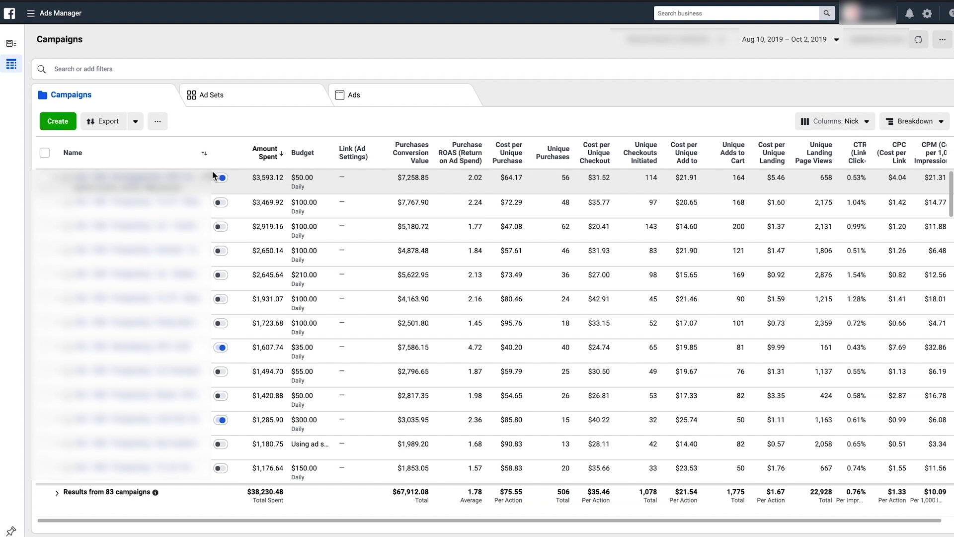
pyautogui.click(209, 70)
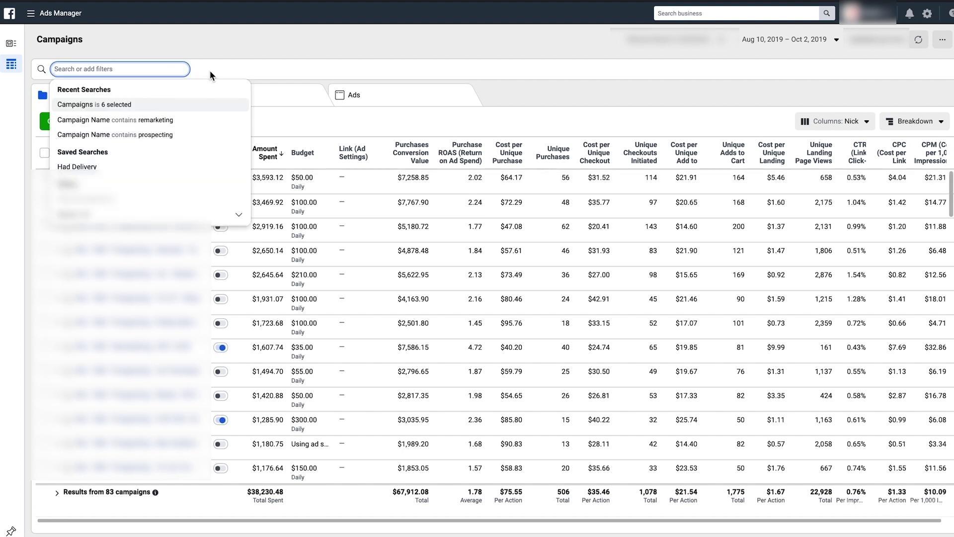
# Filter campaigns to names containing 'prospecting', narrowing the list to 53 campaigns
pyautogui.write('prospecting')
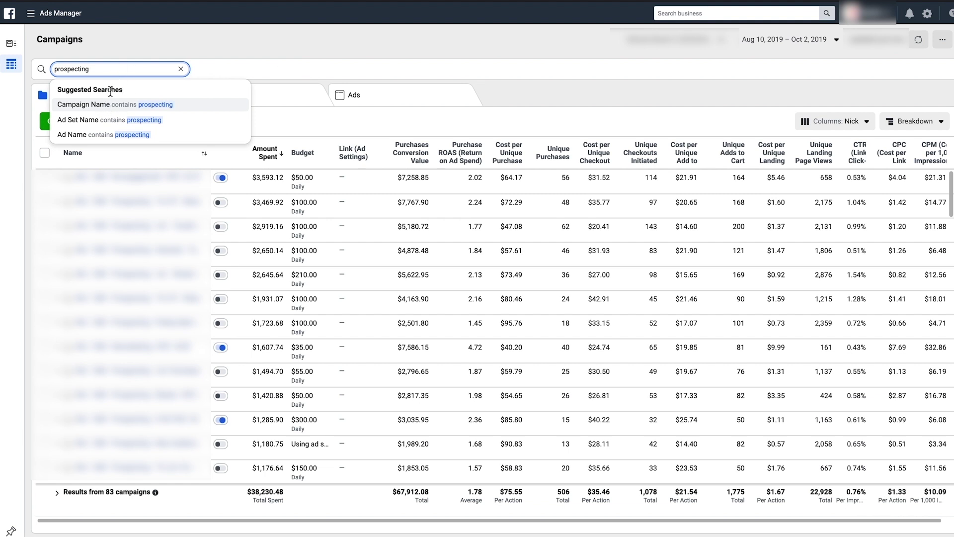
pyautogui.click(130, 105)
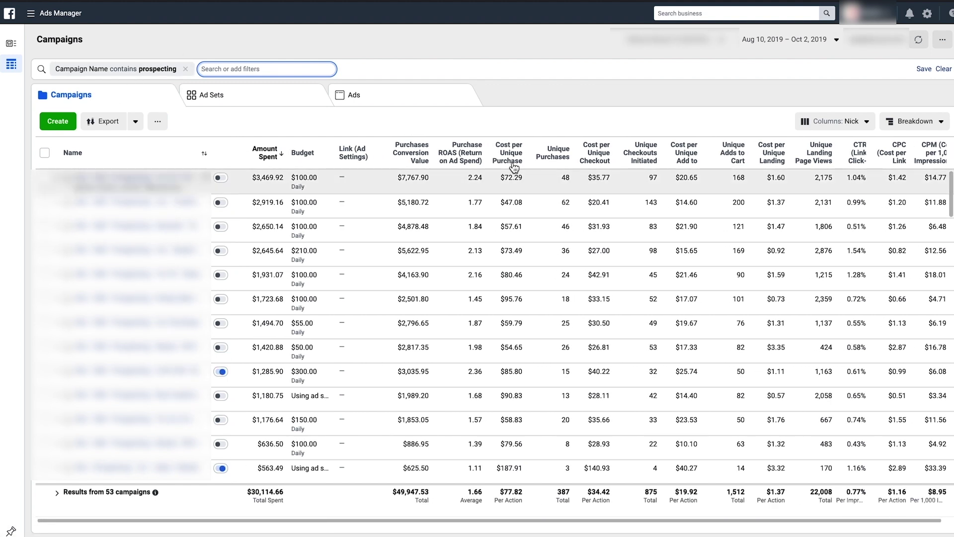
pyautogui.moveTo(557, 157)
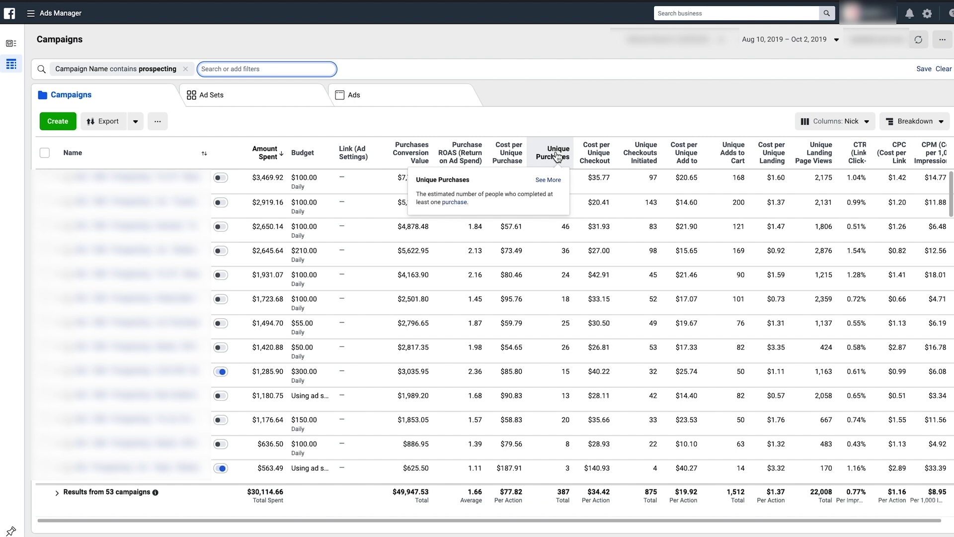
pyautogui.click(839, 122)
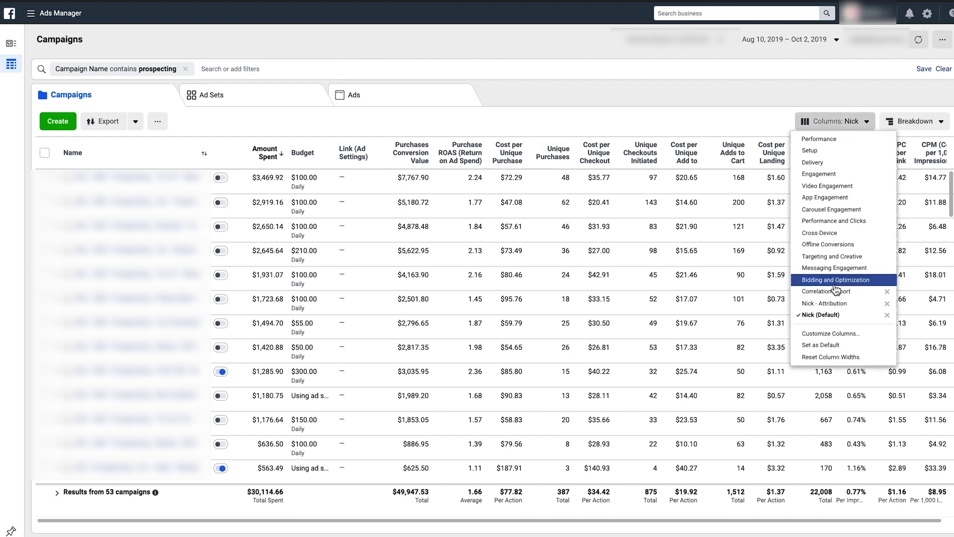
pyautogui.click(824, 334)
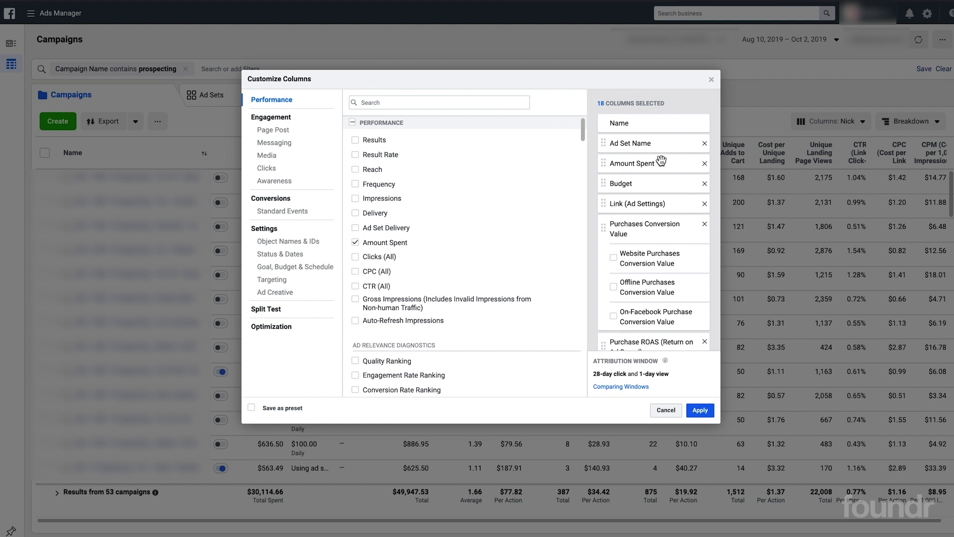
pyautogui.scroll(-1, 660, 160)
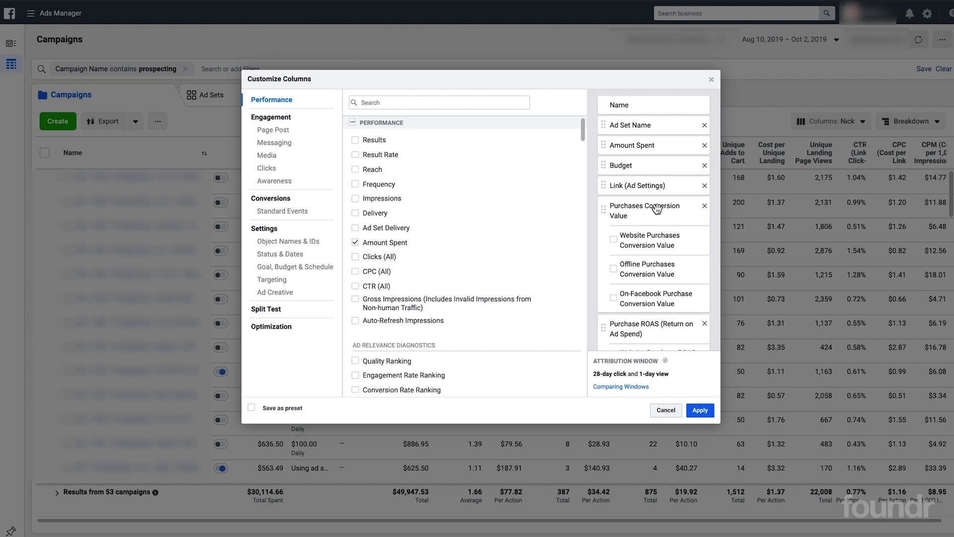
pyautogui.scroll(-1, 655, 217)
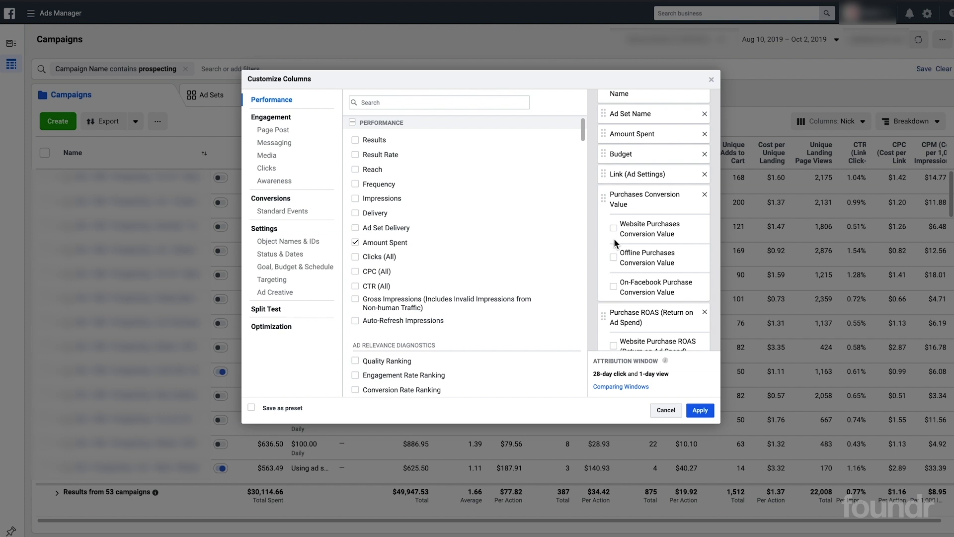
pyautogui.scroll(-3, 614, 242)
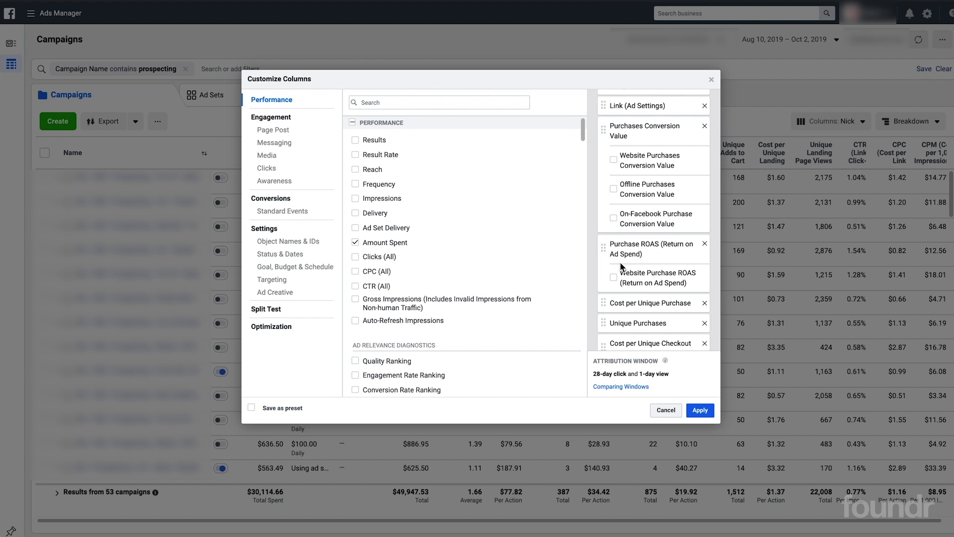
pyautogui.scroll(-1, 619, 262)
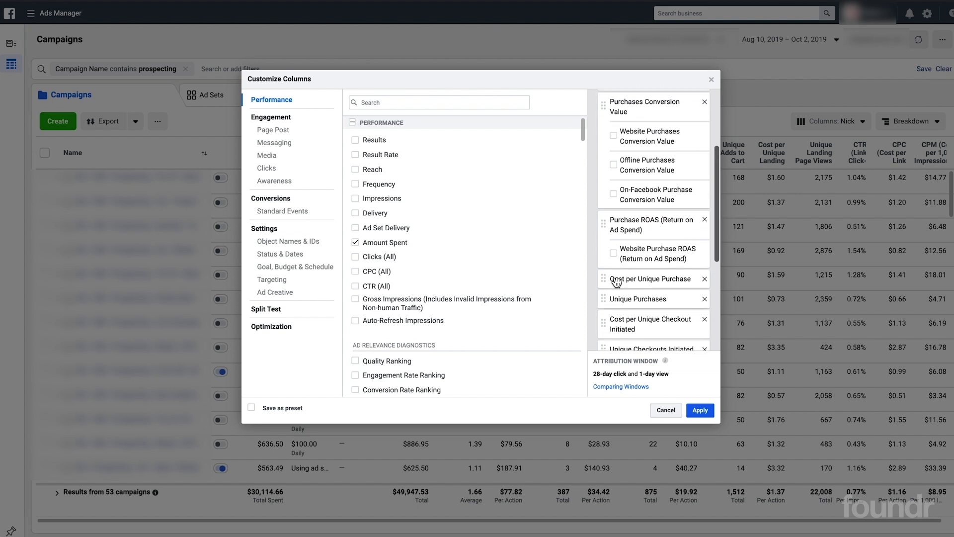
pyautogui.scroll(-1, 616, 282)
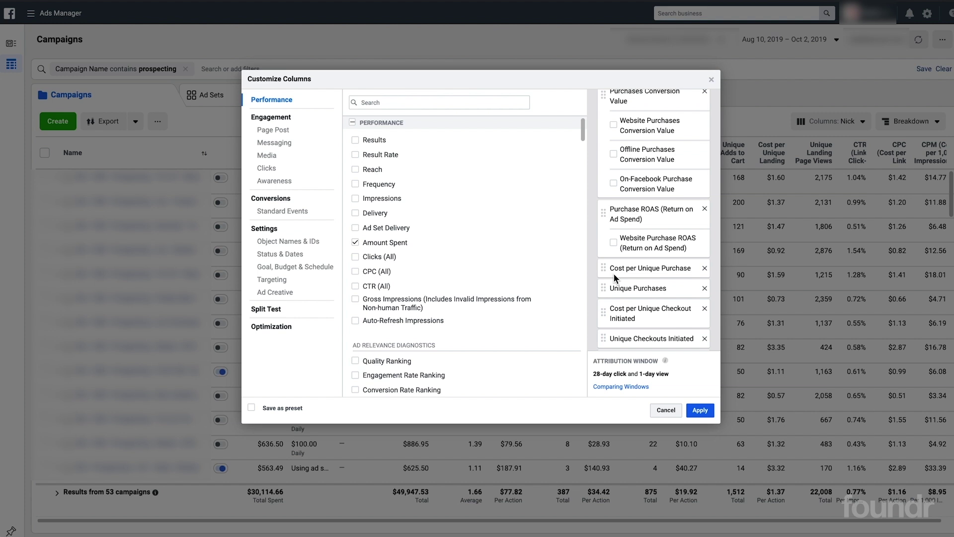
pyautogui.scroll(-1, 613, 277)
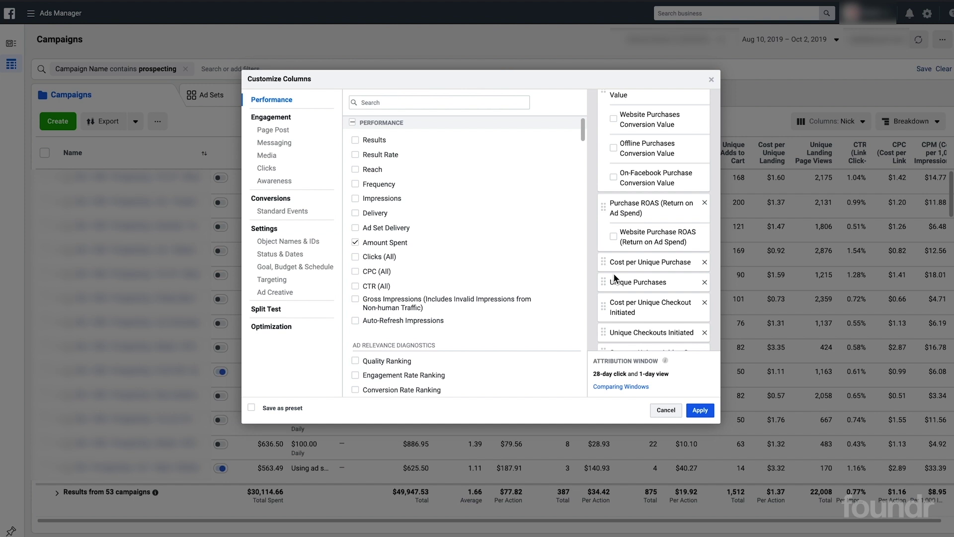
pyautogui.scroll(-1, 613, 273)
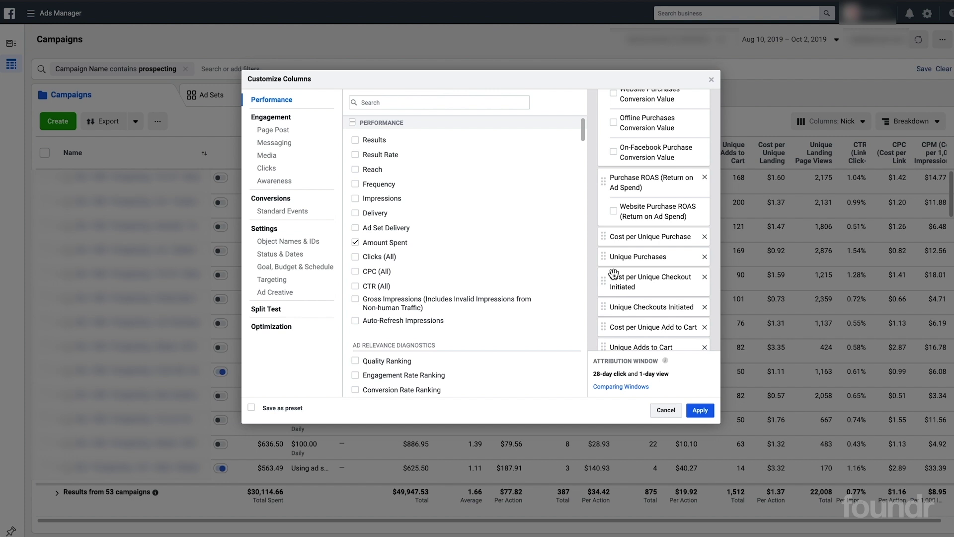
pyautogui.scroll(-1, 613, 273)
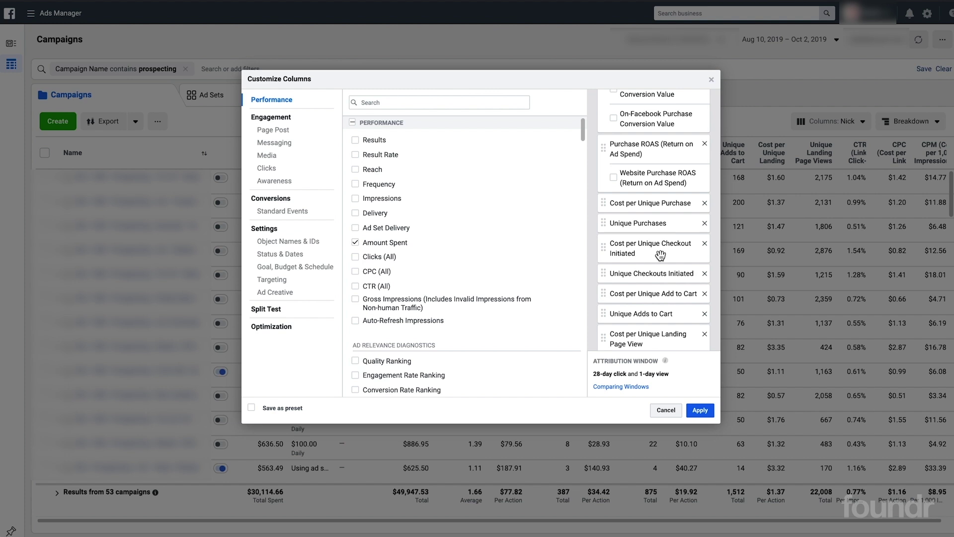
pyautogui.scroll(-1, 660, 313)
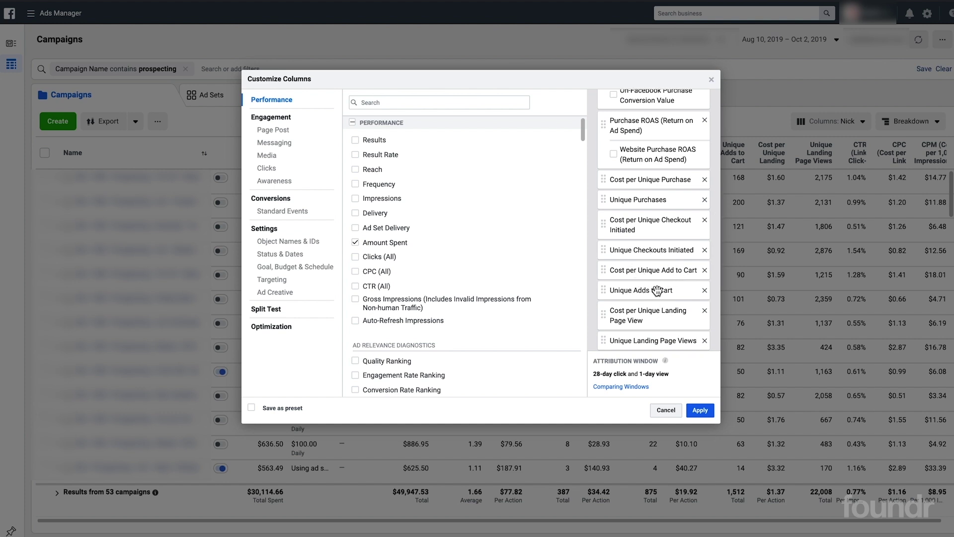
pyautogui.scroll(-2, 657, 290)
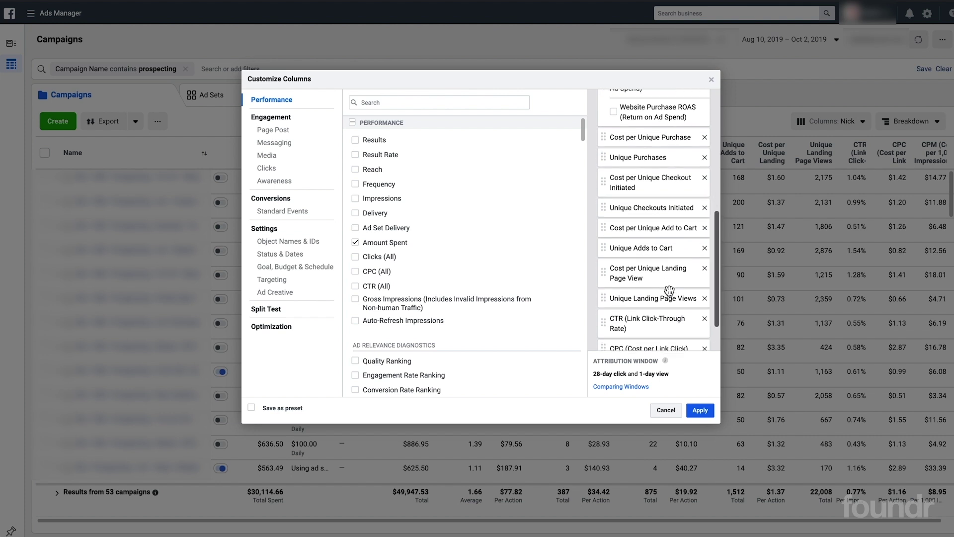
pyautogui.scroll(-2, 667, 293)
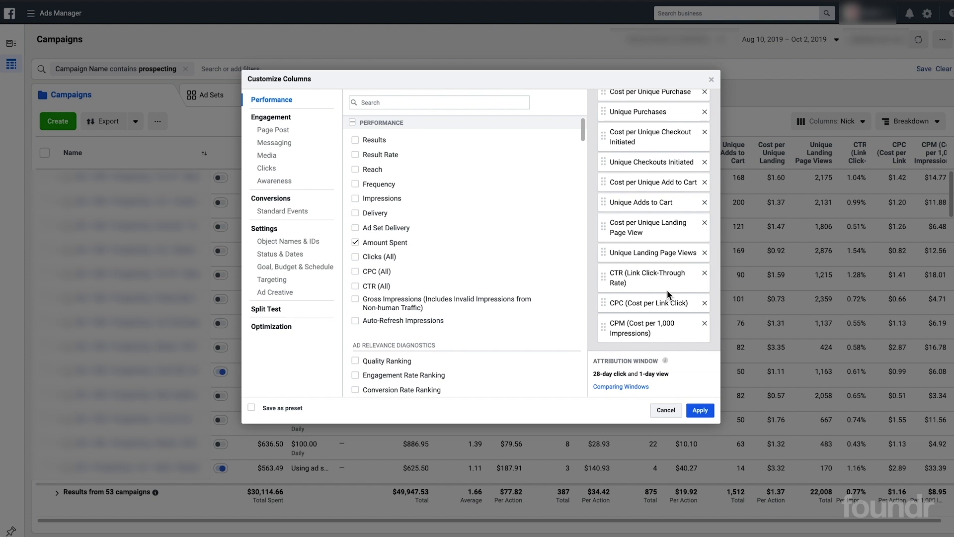
pyautogui.scroll(-1, 666, 292)
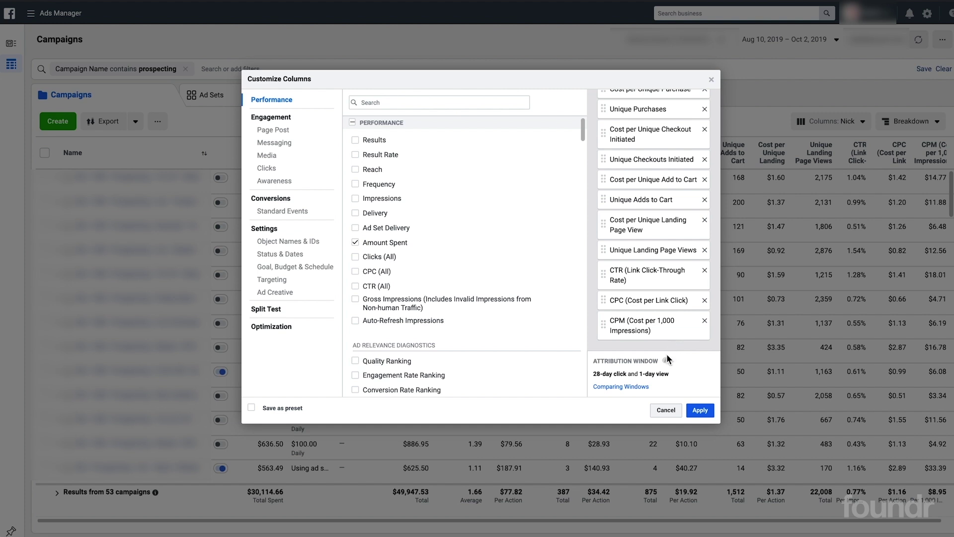
pyautogui.click(665, 412)
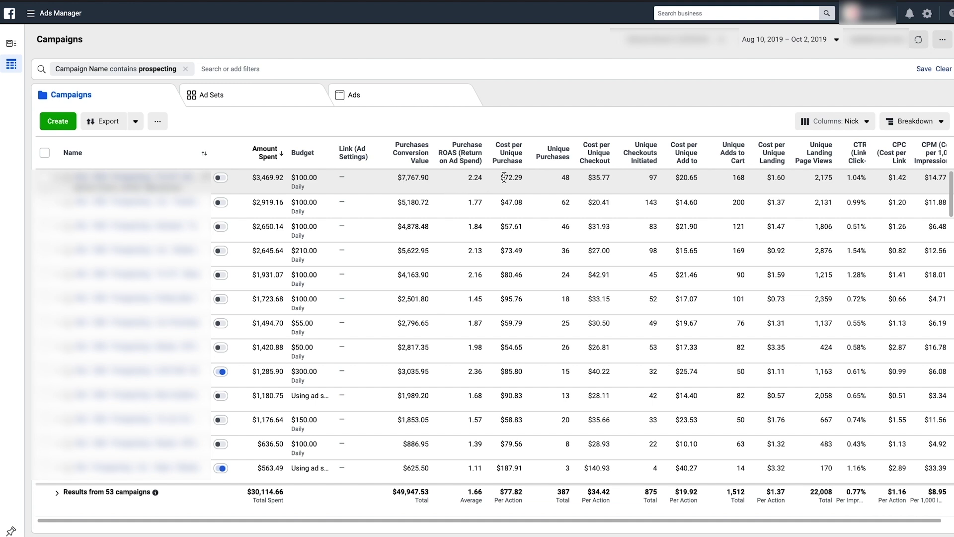
# Compare the top campaign's $20.65 cost per unique add to cart against the $19.92 average
pyautogui.hscroll(1, 504, 179)
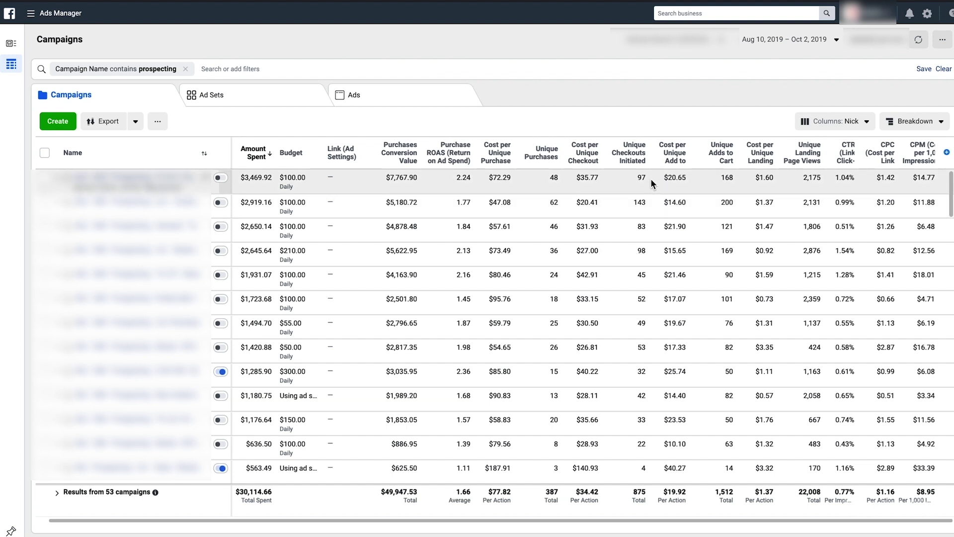
pyautogui.doubleClick(669, 178)
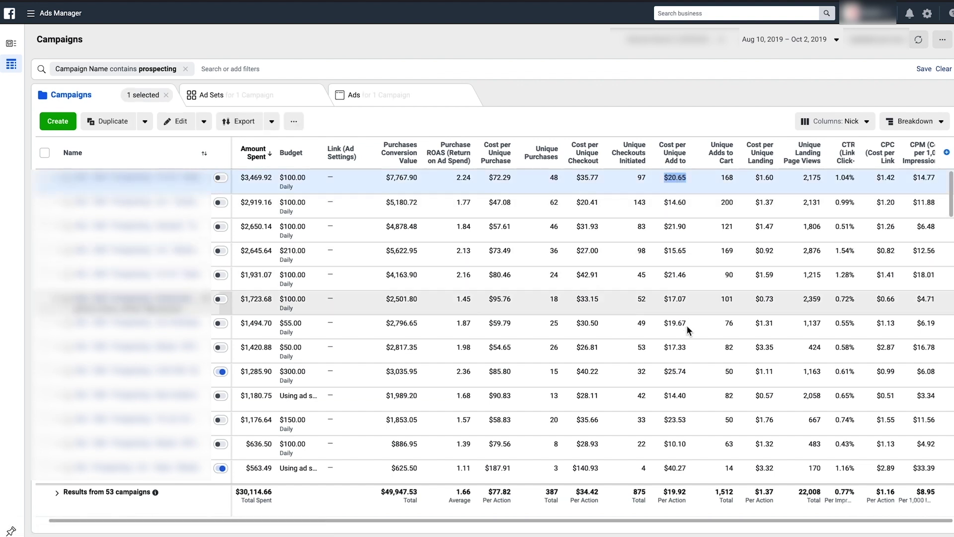
pyautogui.moveTo(663, 488); pyautogui.dragTo(694, 492)
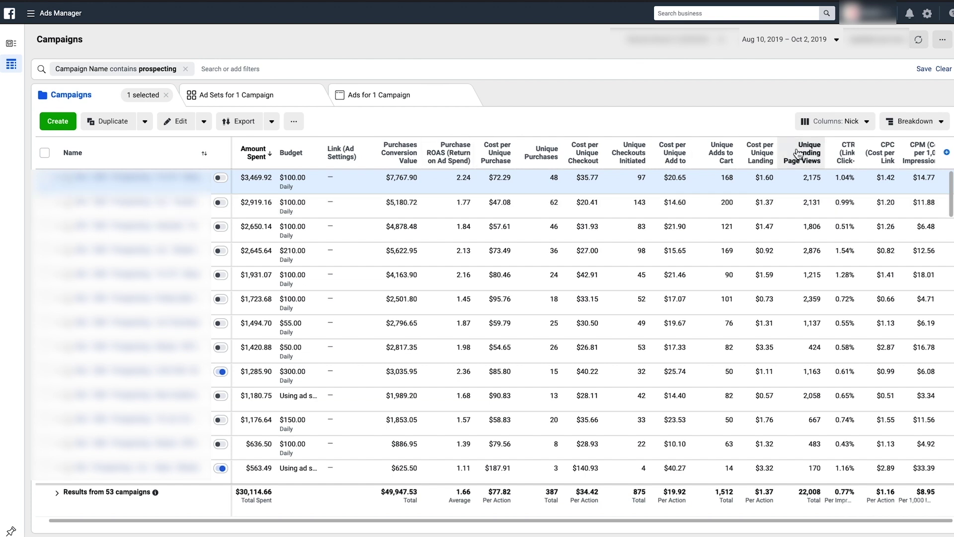
pyautogui.click(847, 124)
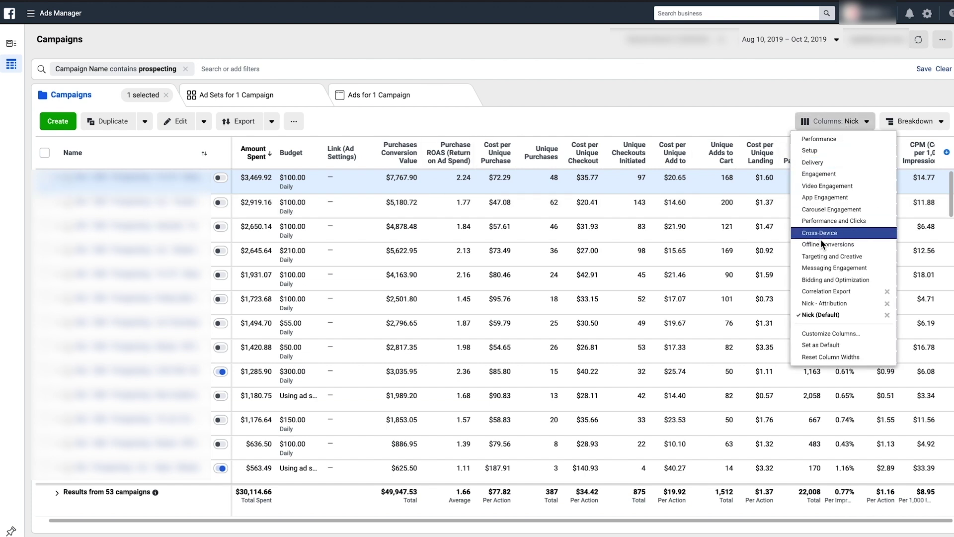
# Apply the Correlation Export column set and check it includes Purchases, Link Clicks, Impressions, Reach and Frequency
pyautogui.click(826, 292)
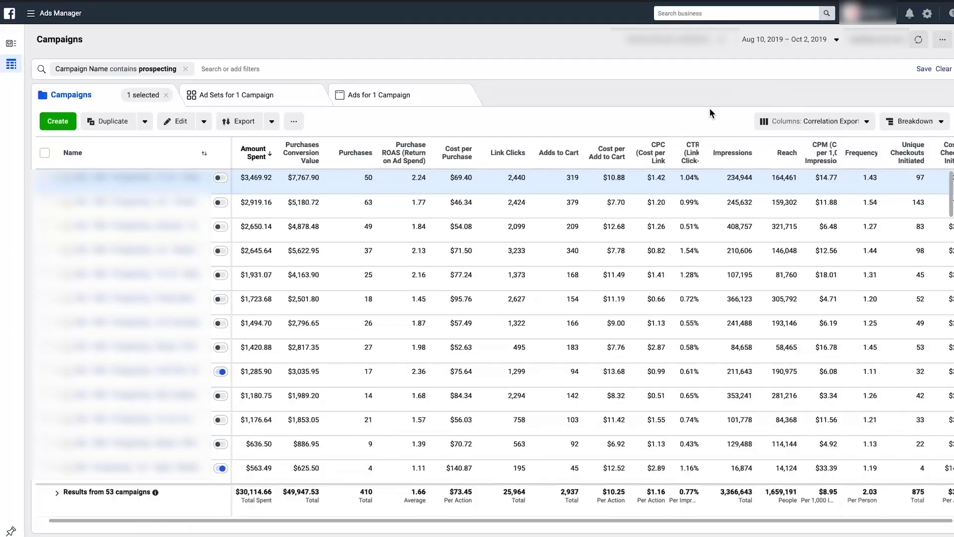
pyautogui.click(821, 123)
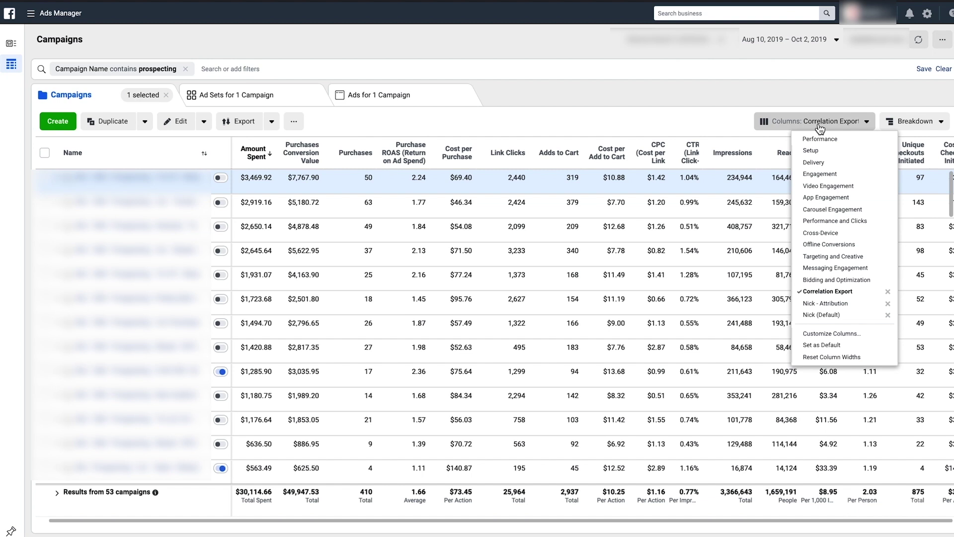
pyautogui.click(838, 334)
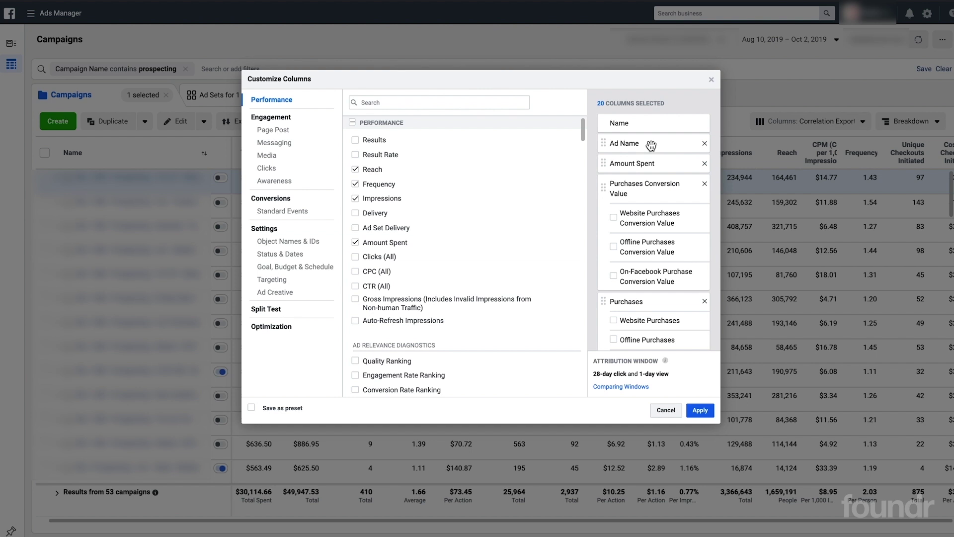
pyautogui.scroll(-10, 651, 145)
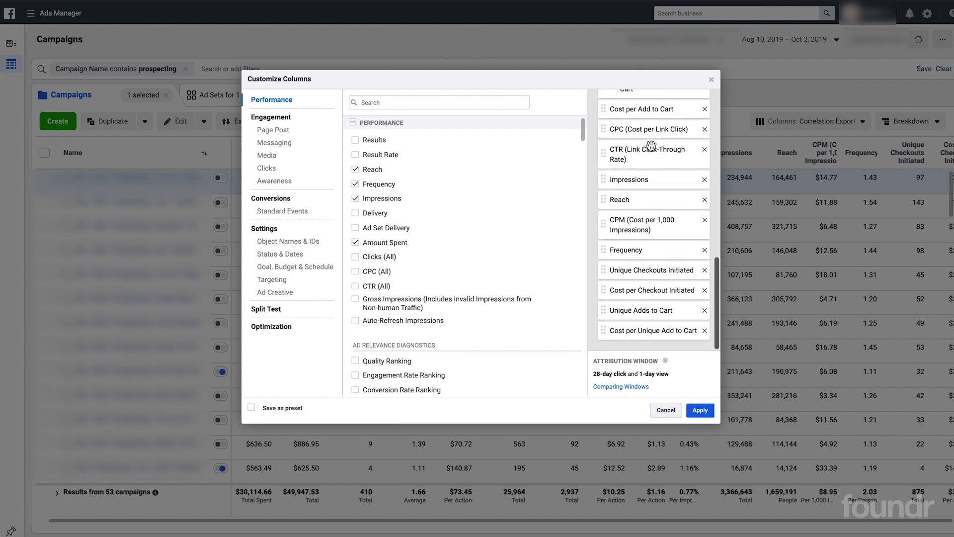
pyautogui.scroll(2, 665, 246)
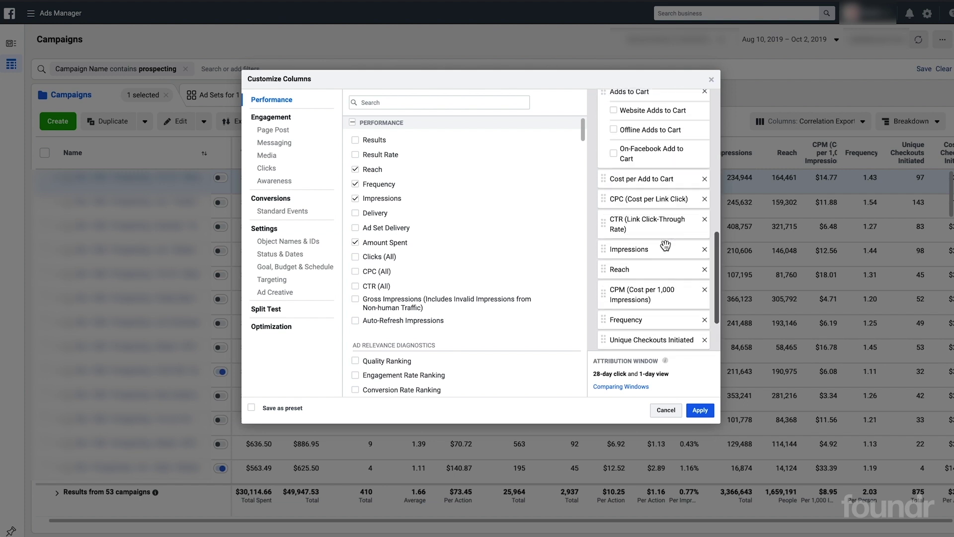
pyautogui.scroll(5, 665, 245)
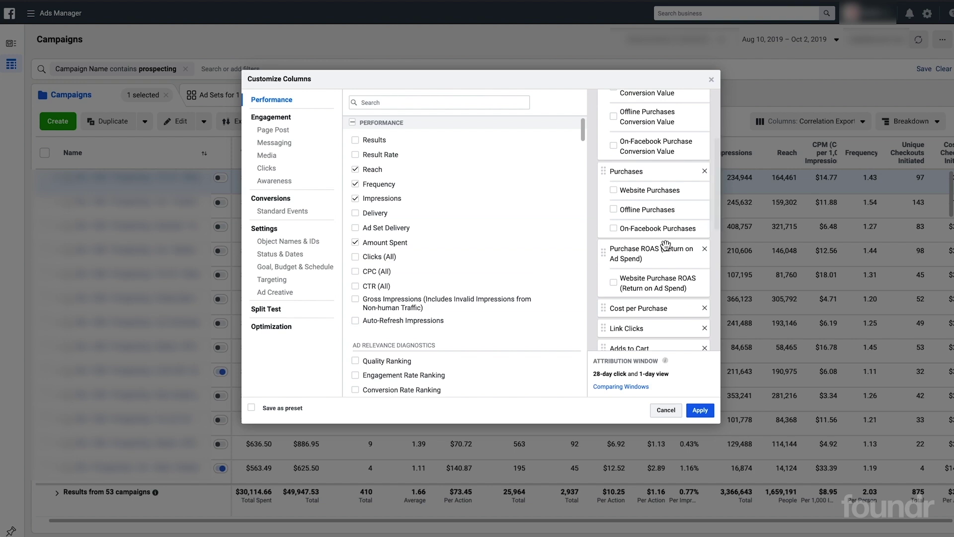
pyautogui.click(700, 410)
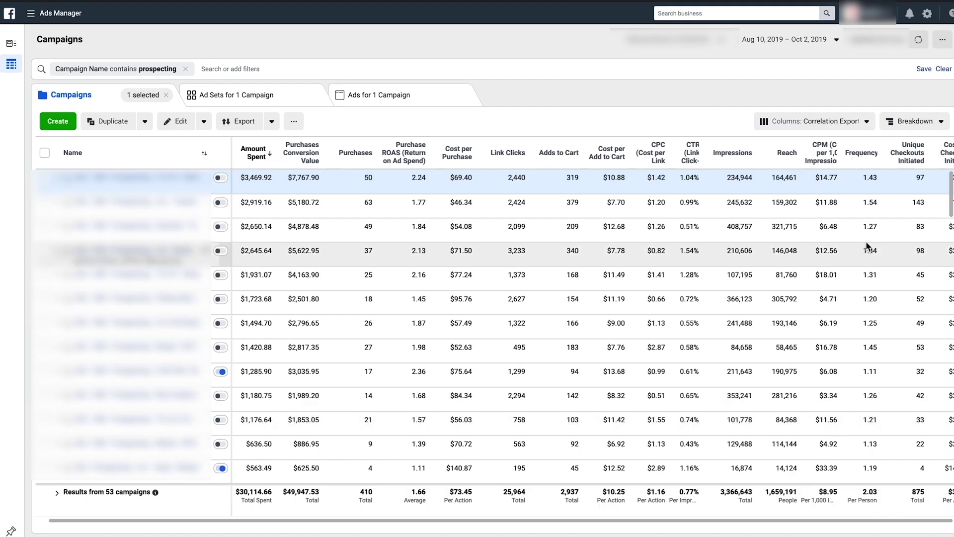
# Refresh the prospecting campaigns table data
pyautogui.click(914, 121)
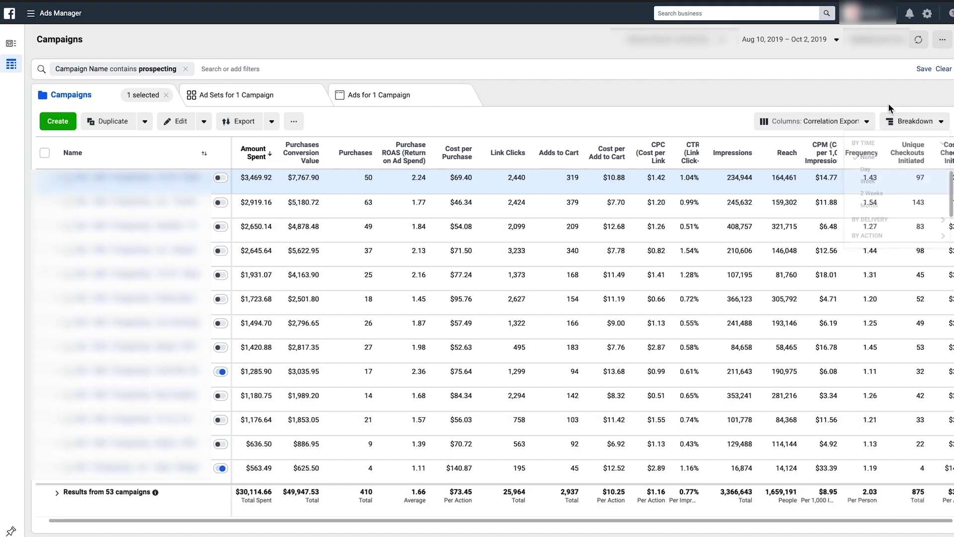
pyautogui.click(850, 120)
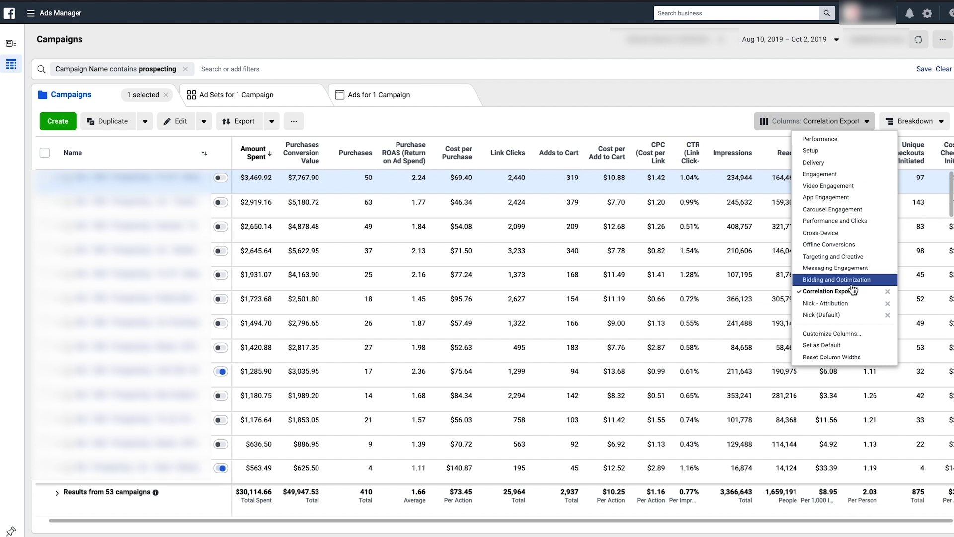
pyautogui.click(856, 86)
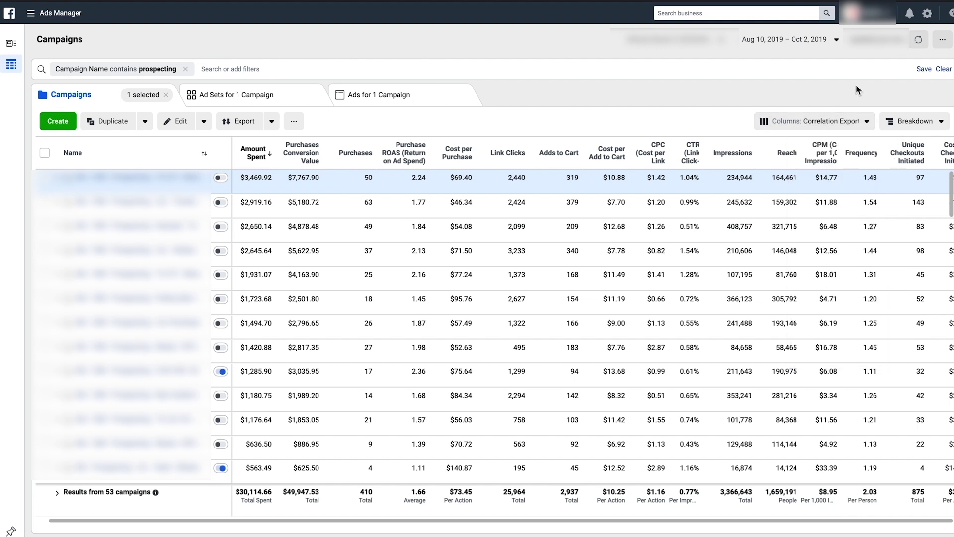
pyautogui.click(918, 40)
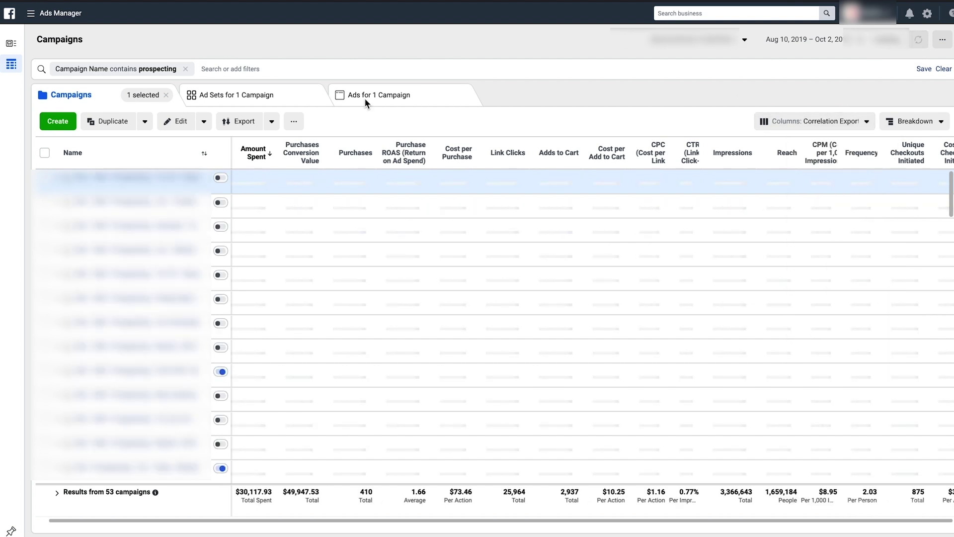
# Export the campaigns table data as a .csv file
pyautogui.click(271, 124)
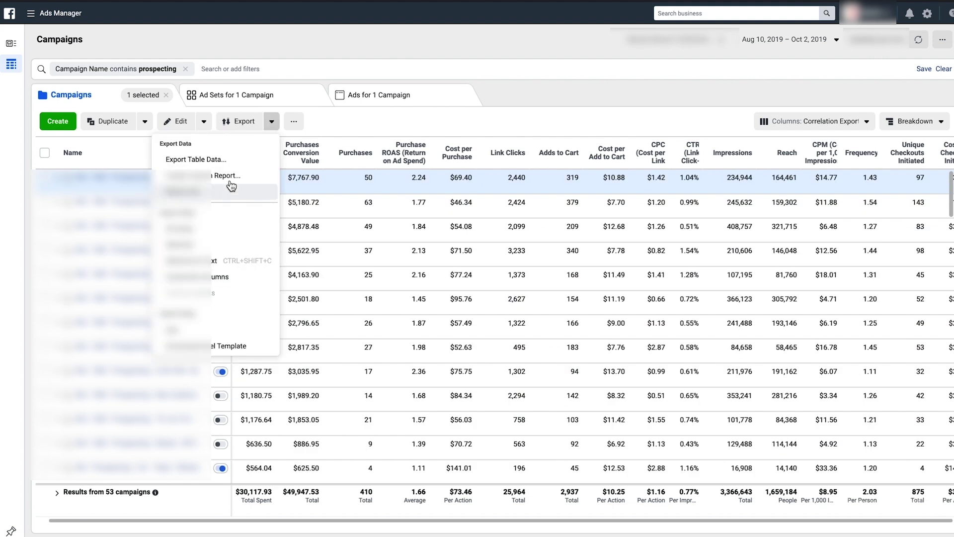
pyautogui.click(230, 162)
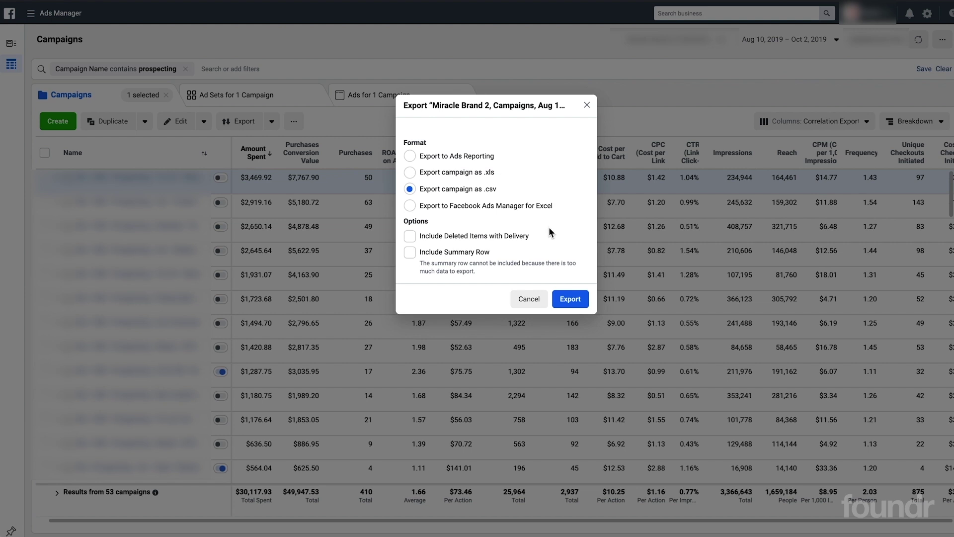
pyautogui.click(569, 296)
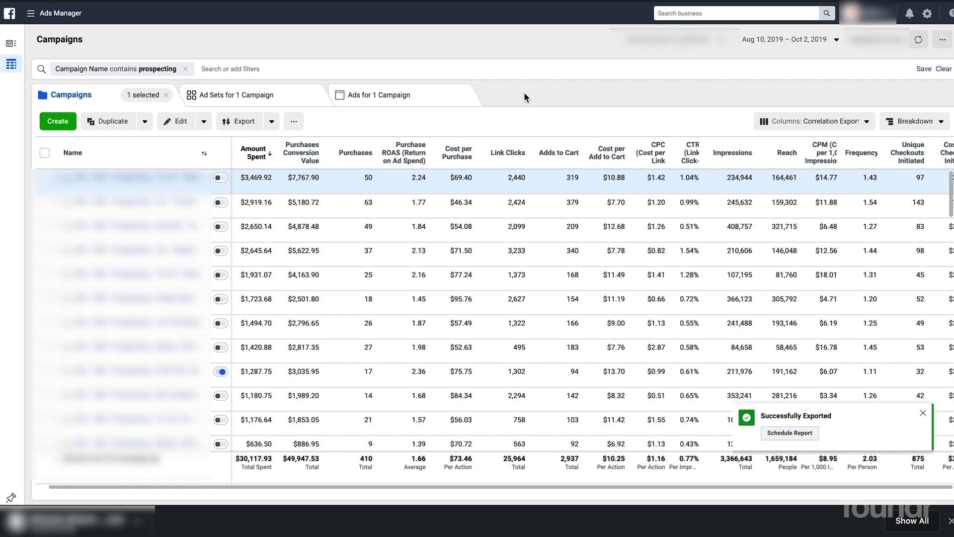
# Clear the prospecting campaign filter to list all 791 ads, sorted by Amount Spent, highest first
pyautogui.click(165, 94)
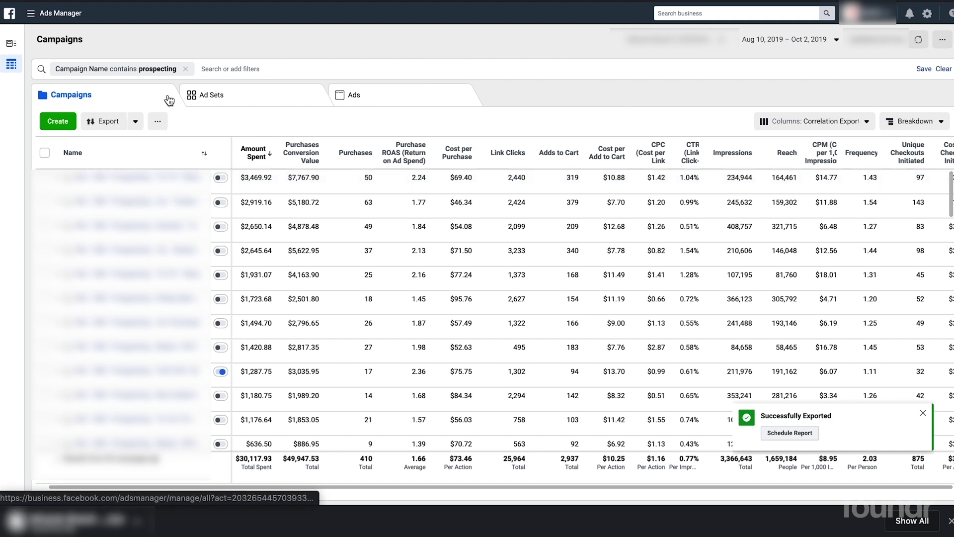
pyautogui.click(374, 102)
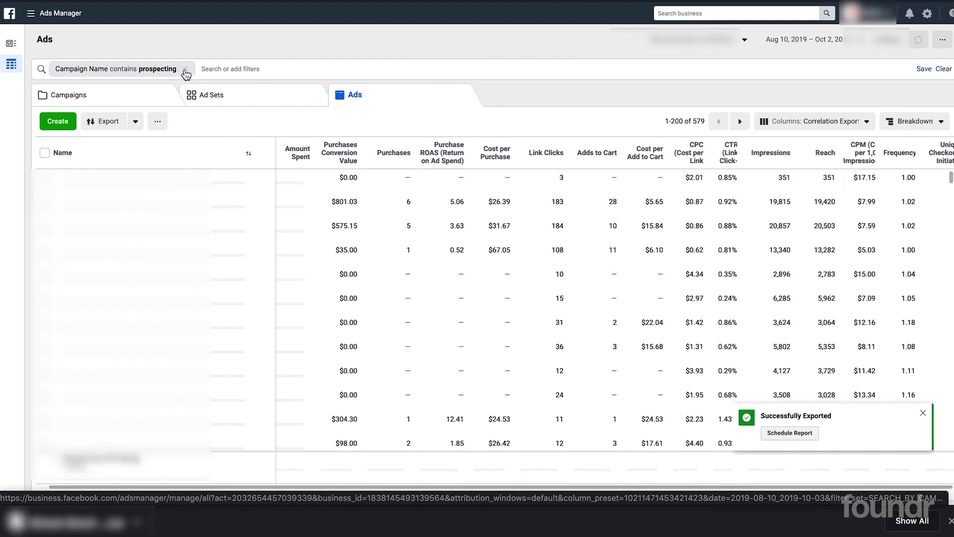
pyautogui.click(186, 69)
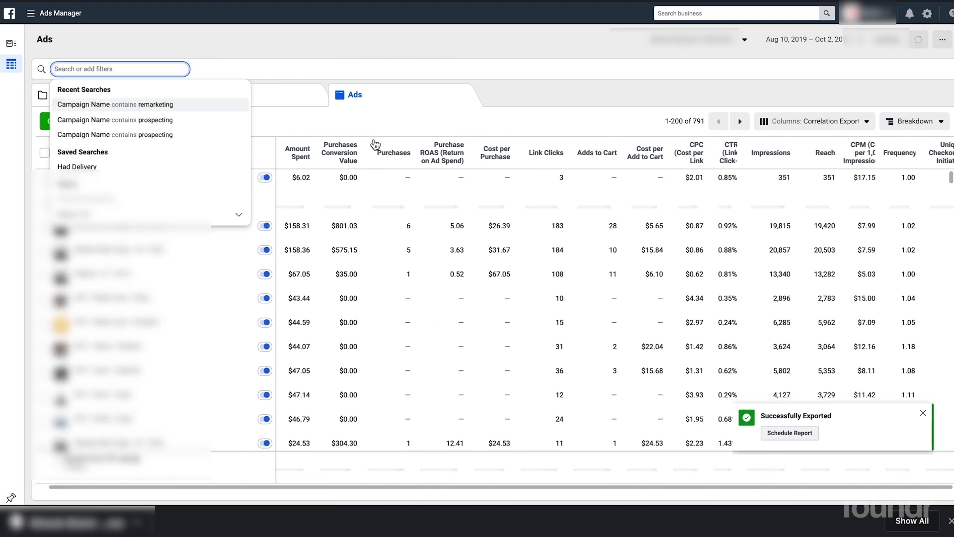
pyautogui.click(295, 153)
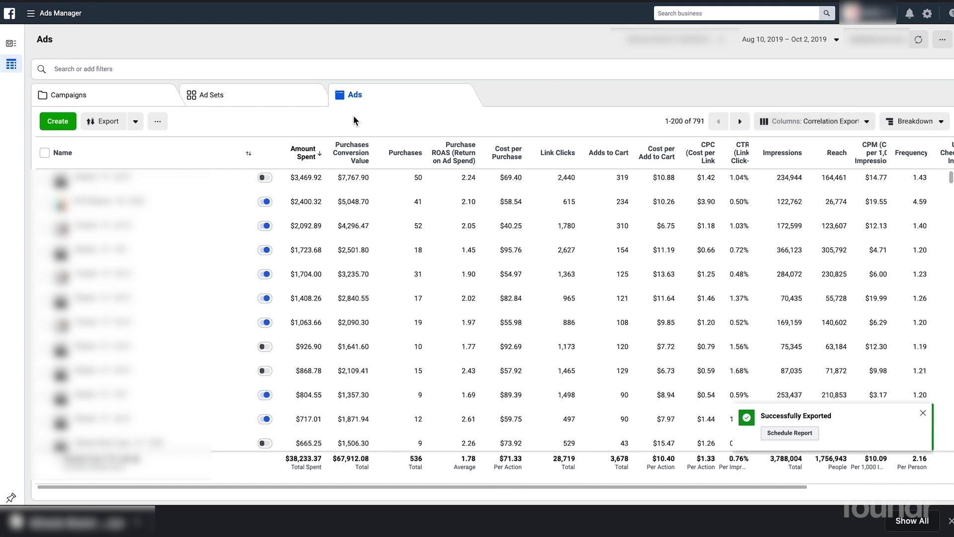
# Export the ads table data as a CSV file and dismiss the success notice
pyautogui.click(135, 122)
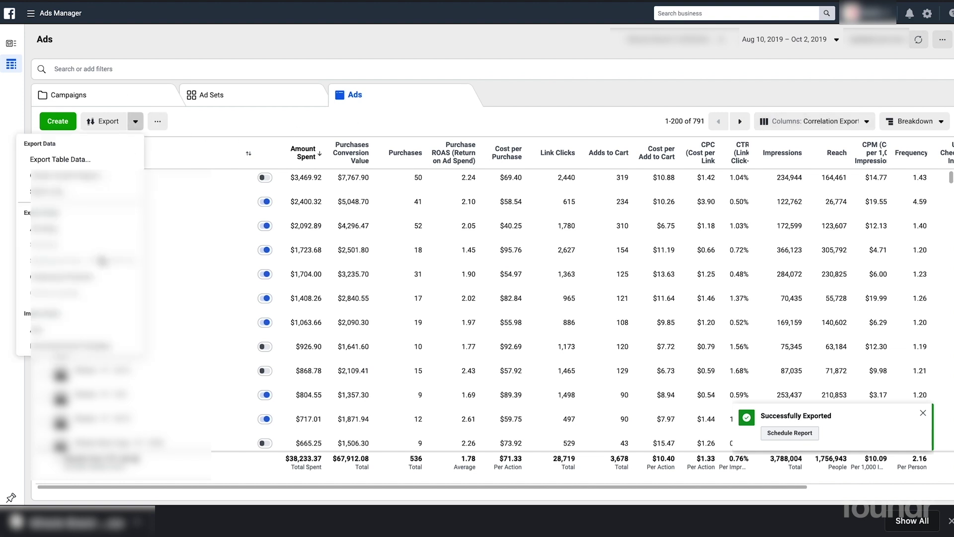
pyautogui.click(99, 159)
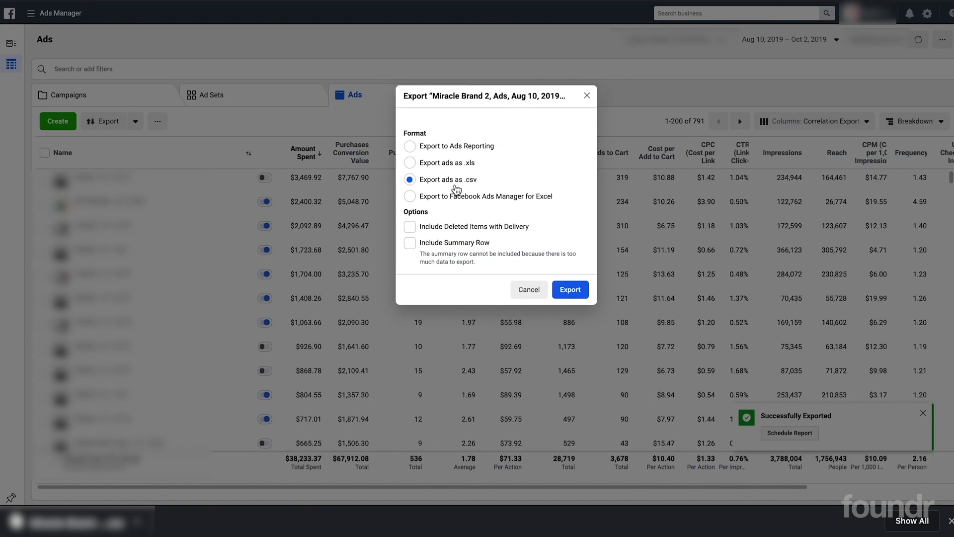
pyautogui.click(575, 291)
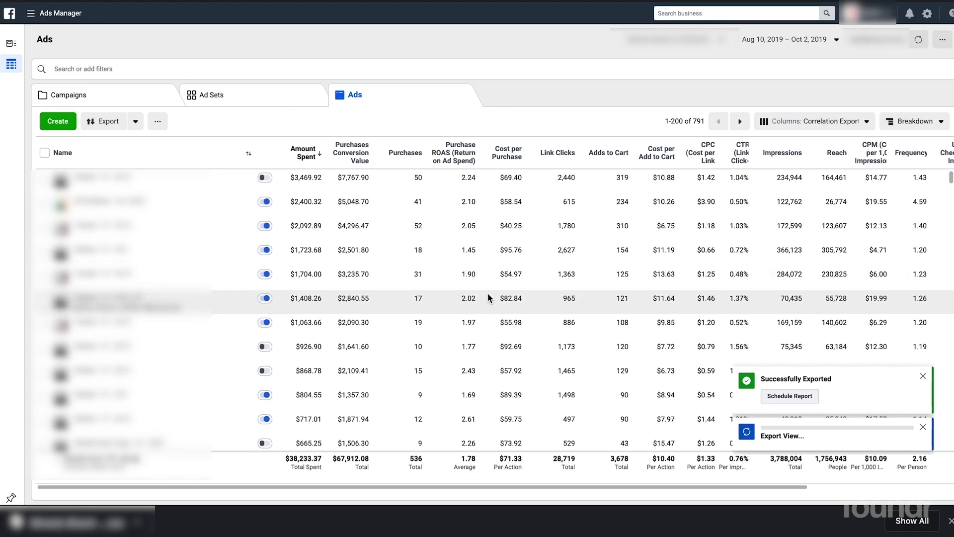
pyautogui.click(923, 376)
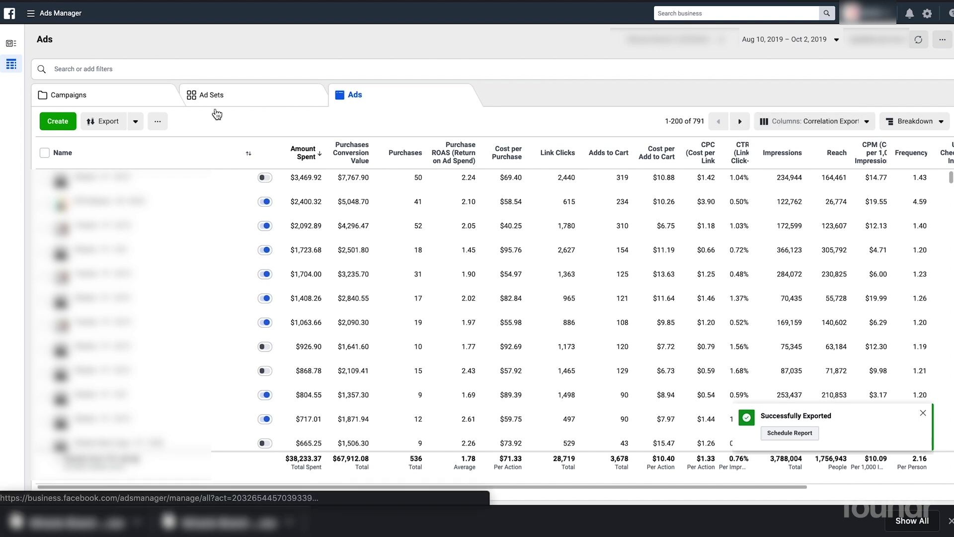
# Reopen the Export Table Data dialog and cancel it without exporting
pyautogui.click(135, 121)
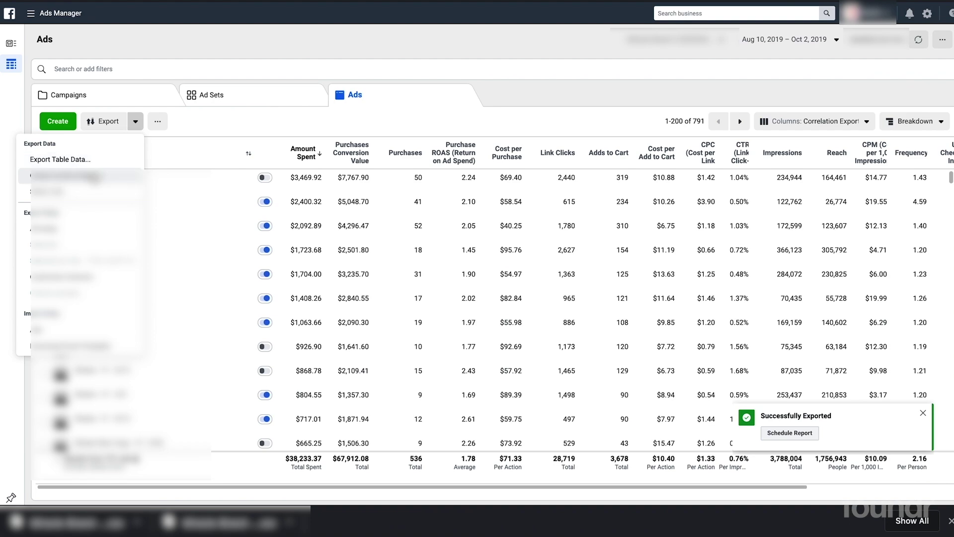
pyautogui.click(94, 166)
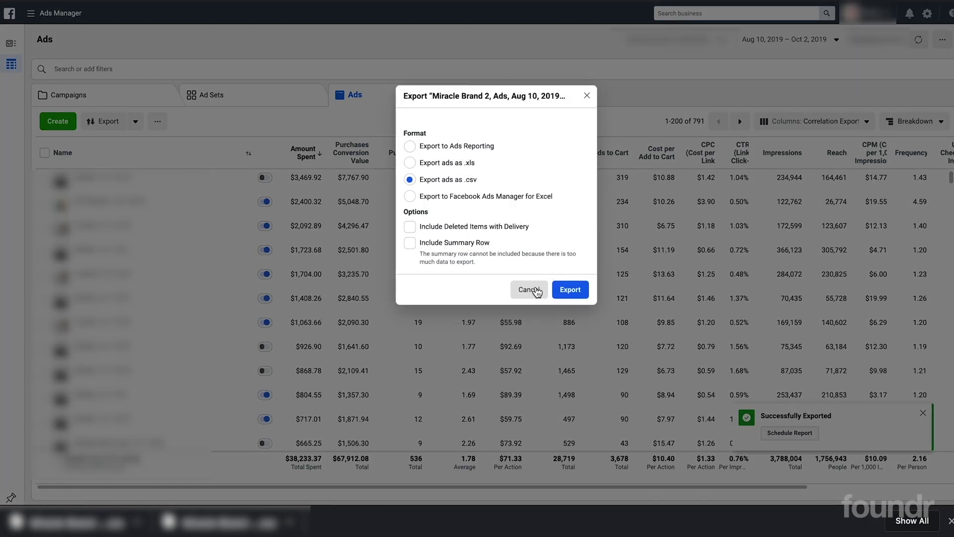
pyautogui.click(515, 289)
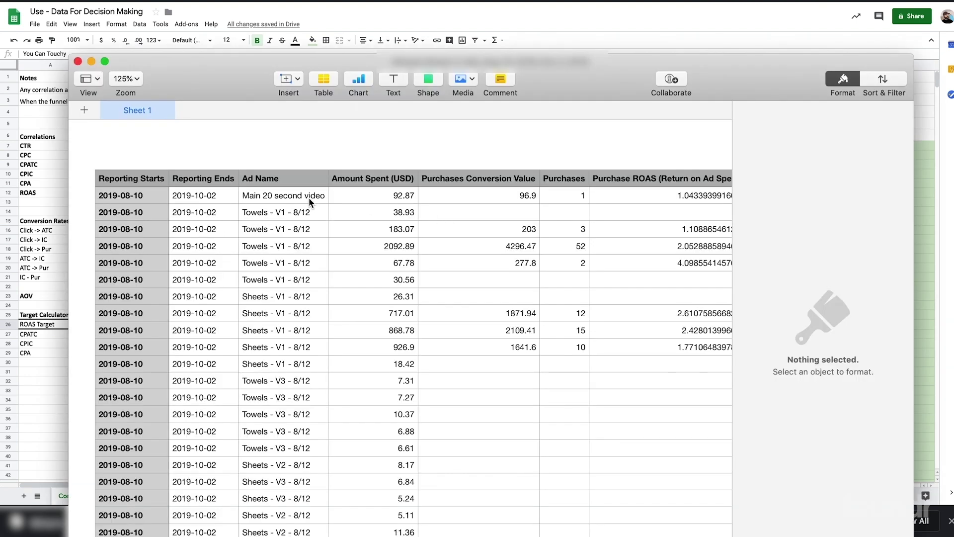
# Copy the exported ad data from the first Ad Name cell to the last row and column
pyautogui.click(309, 198)
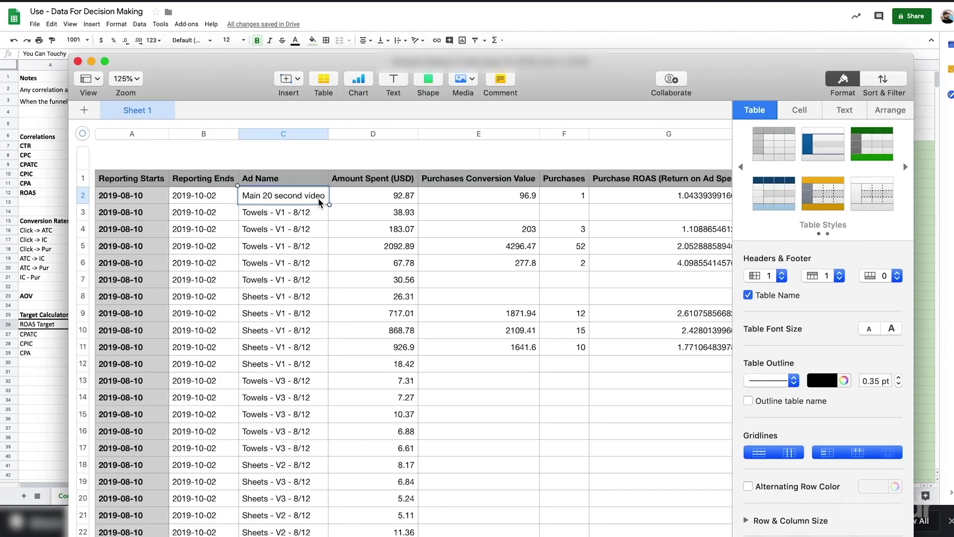
pyautogui.press('super+shift+Right')
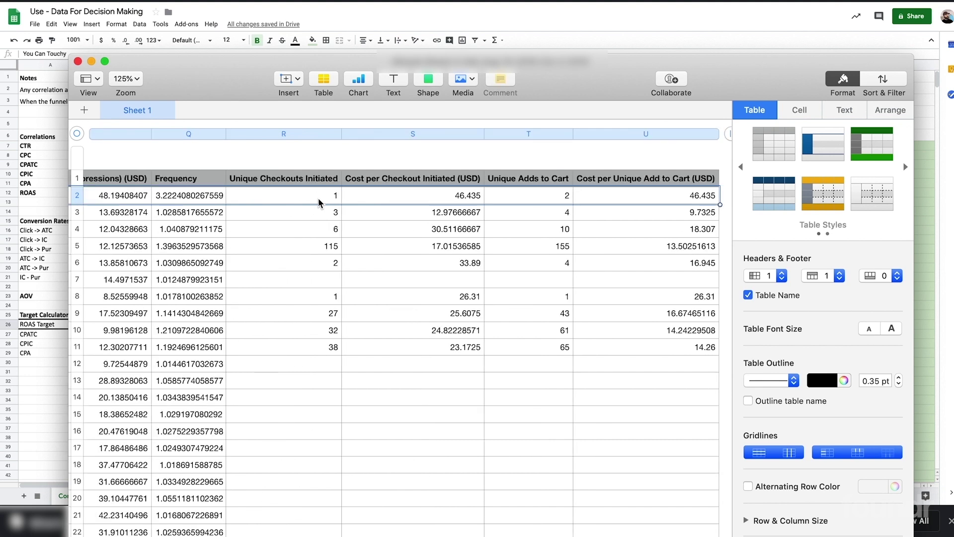
pyautogui.press('super+shift+Down')
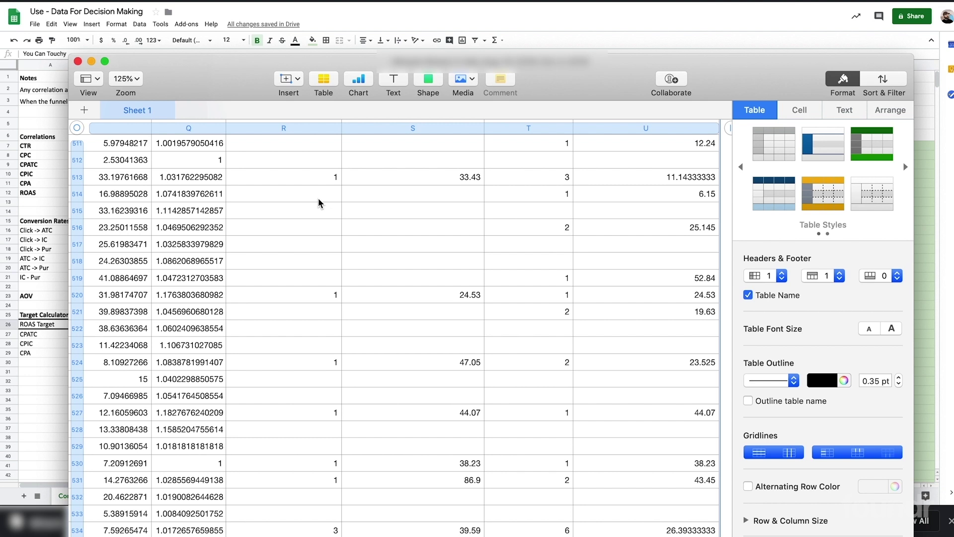
pyautogui.click(515, 28)
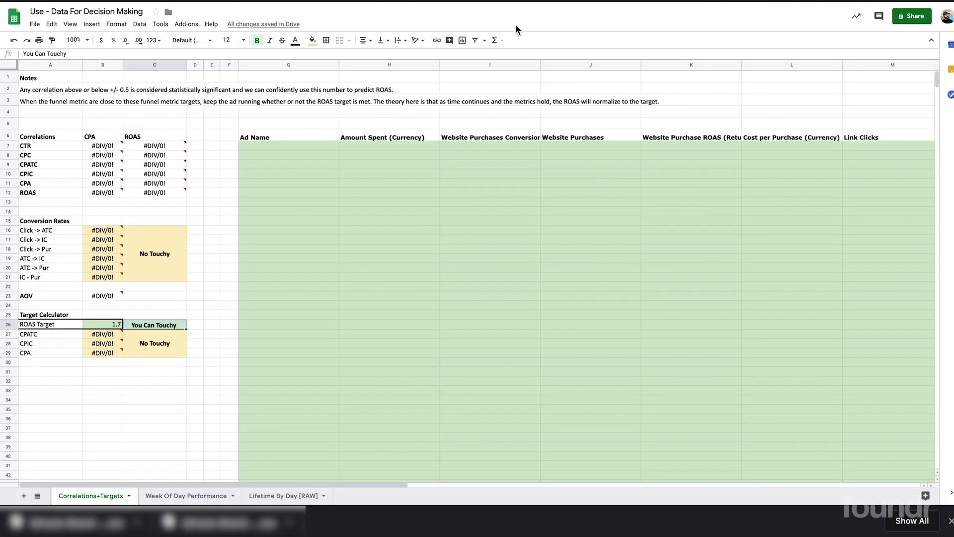
# Paste the copied ad data into G7 as values only
pyautogui.click(294, 146)
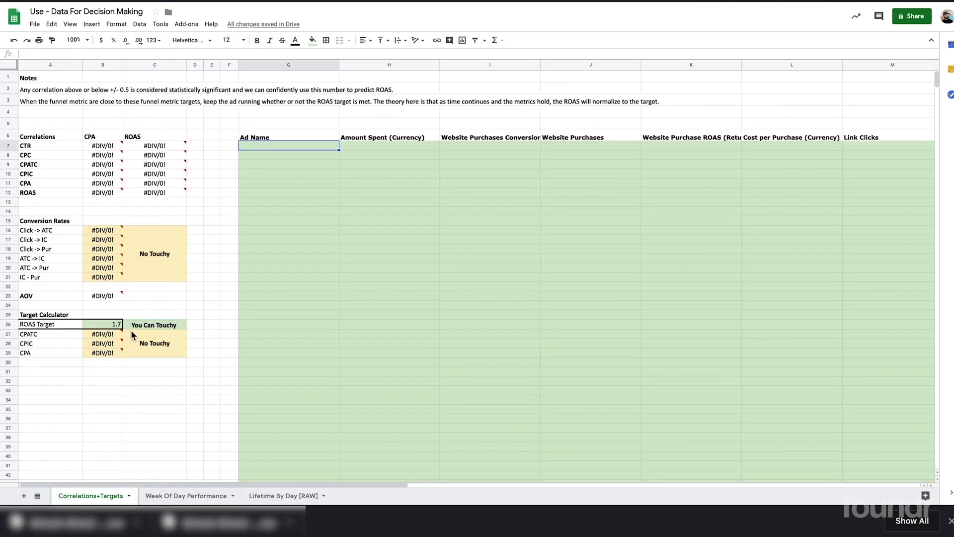
pyautogui.rightClick(260, 146)
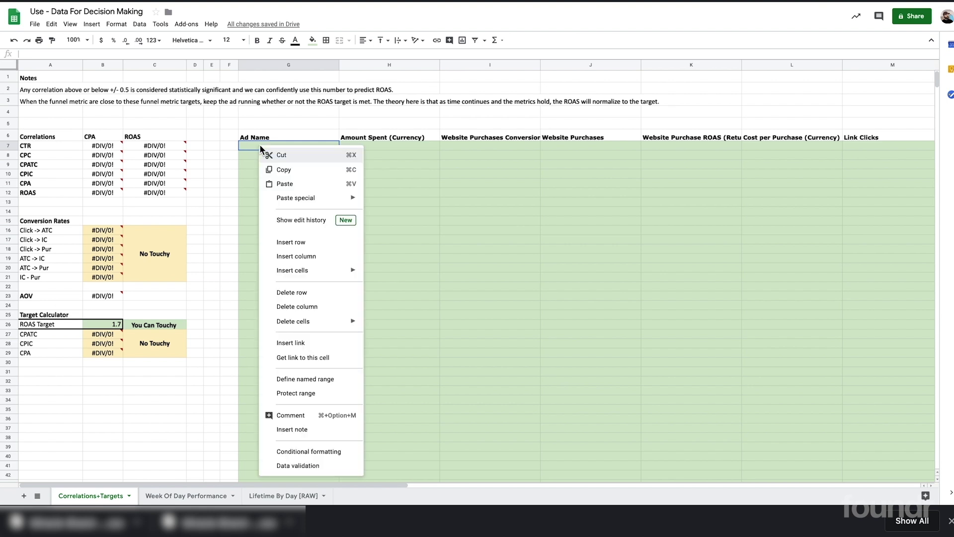
pyautogui.moveTo(308, 197)
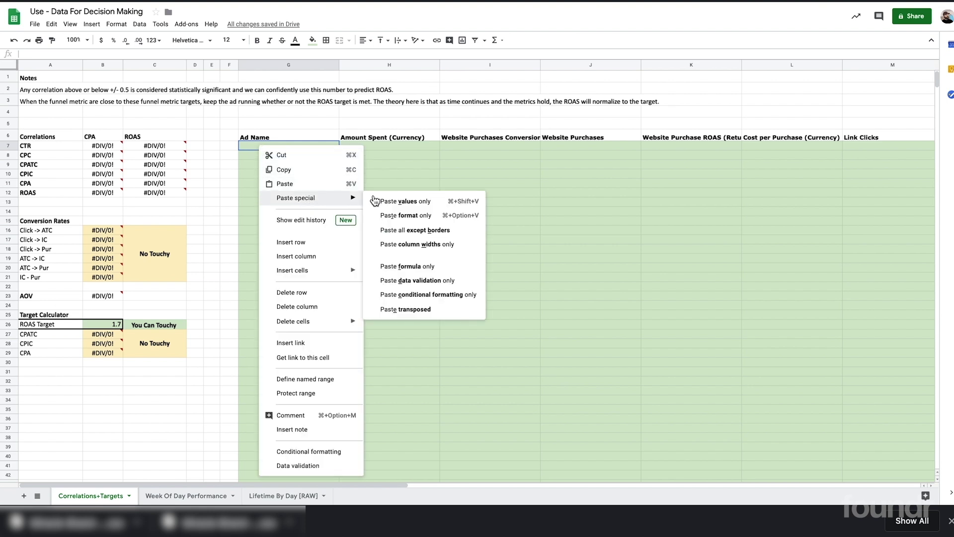
pyautogui.click(411, 202)
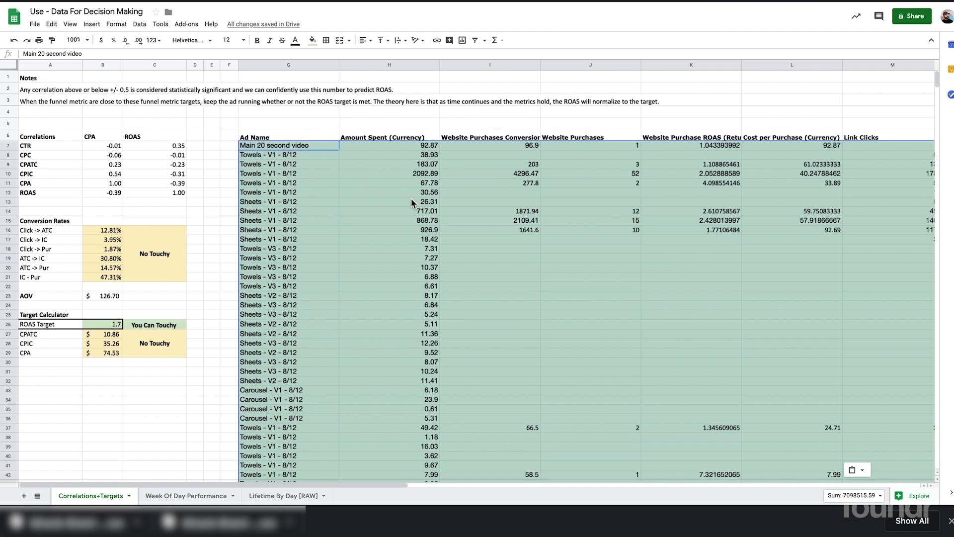
# Try ROAS targets of 2 and 1.7, settling on 1.6 (CPATC $11.54, CPIC $37.46, CPA $79.19)
pyautogui.click(387, 204)
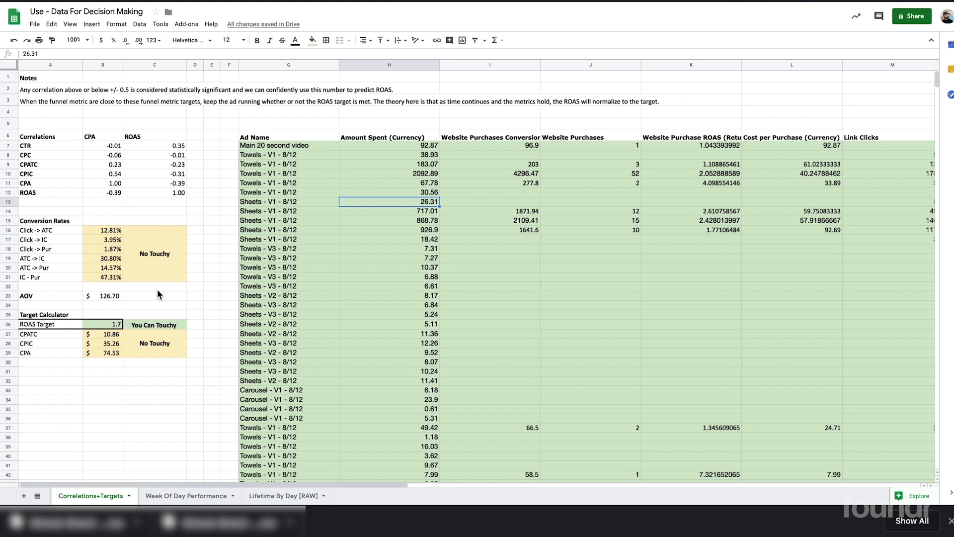
pyautogui.click(155, 325)
pyautogui.click(114, 326)
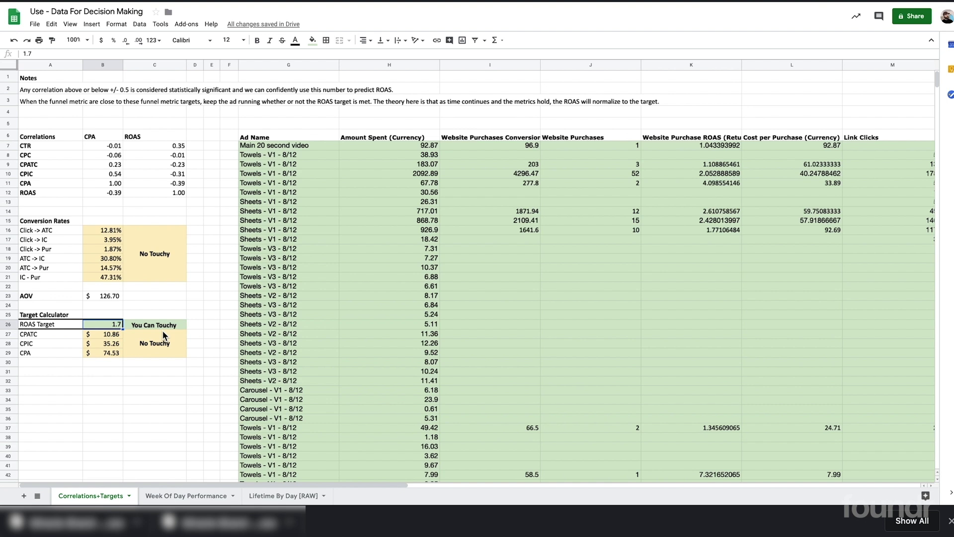
pyautogui.write('2')
pyautogui.press('Return')
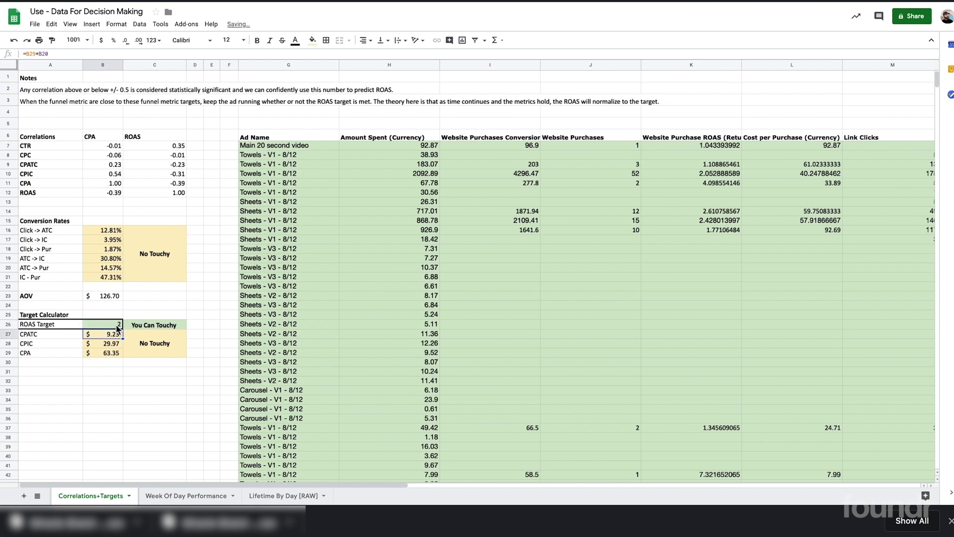
pyautogui.click(116, 326)
pyautogui.write('1.7')
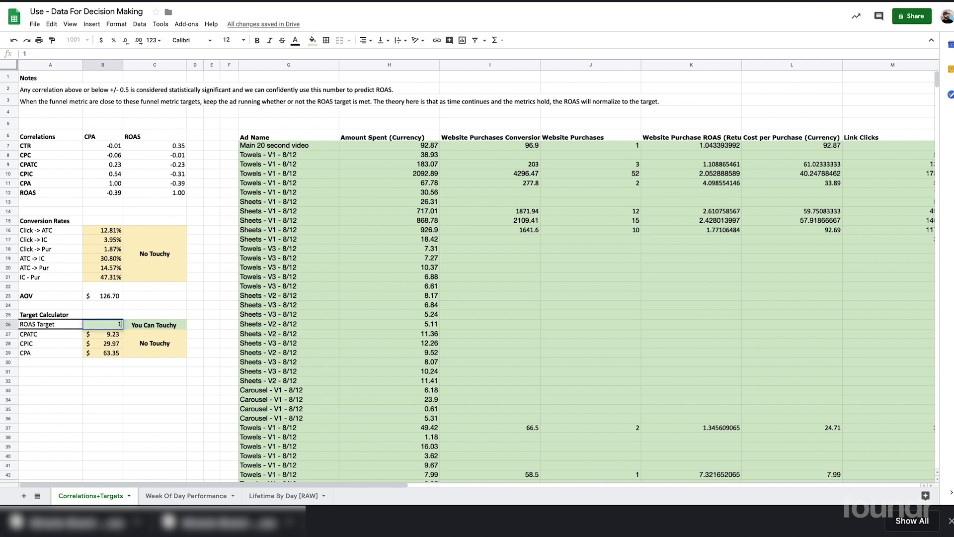
pyautogui.press('Return')
pyautogui.click(115, 327)
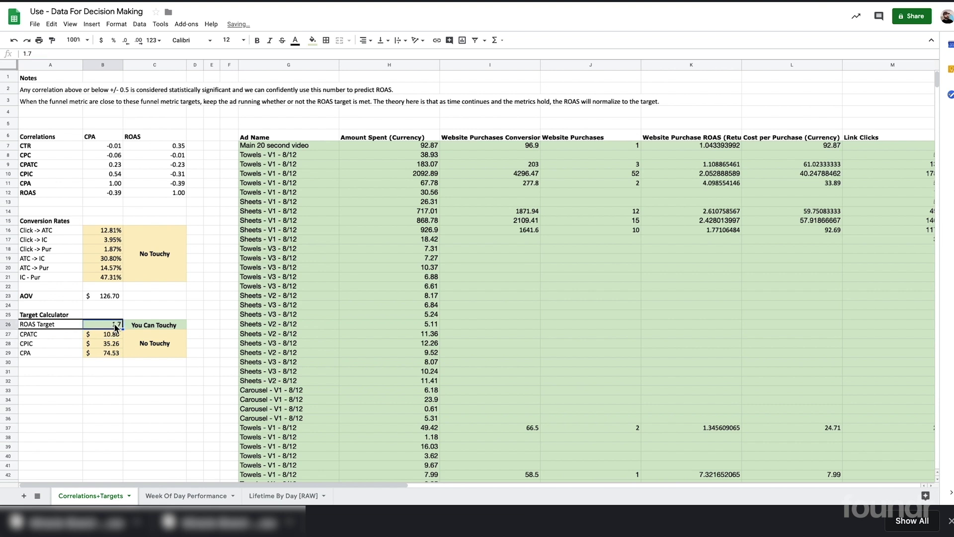
pyautogui.write('1.6')
pyautogui.press('Return')
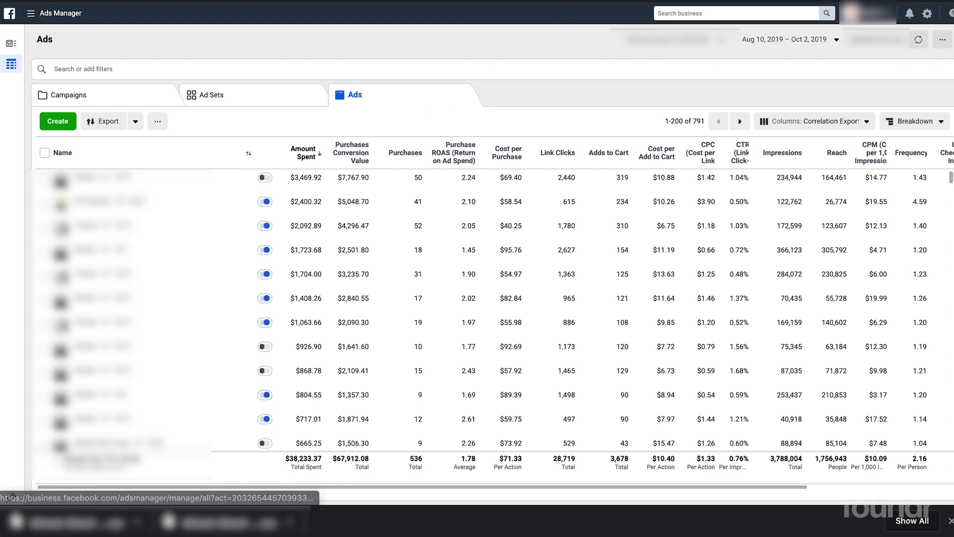
pyautogui.hotkey('ctrl', 'Tab')
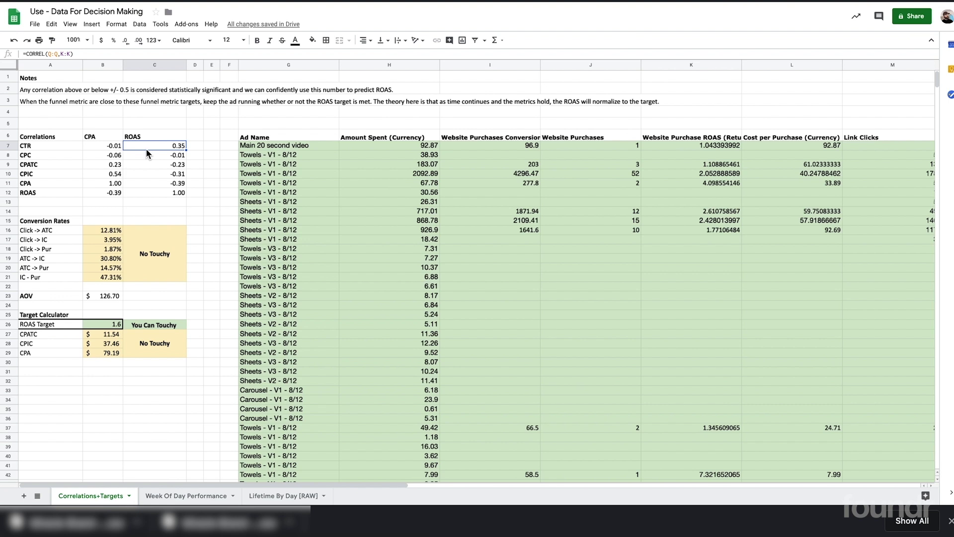
# Inspect the Click → ATC and ATC → IC conversion-rate formulas and their labels
pyautogui.click(115, 231)
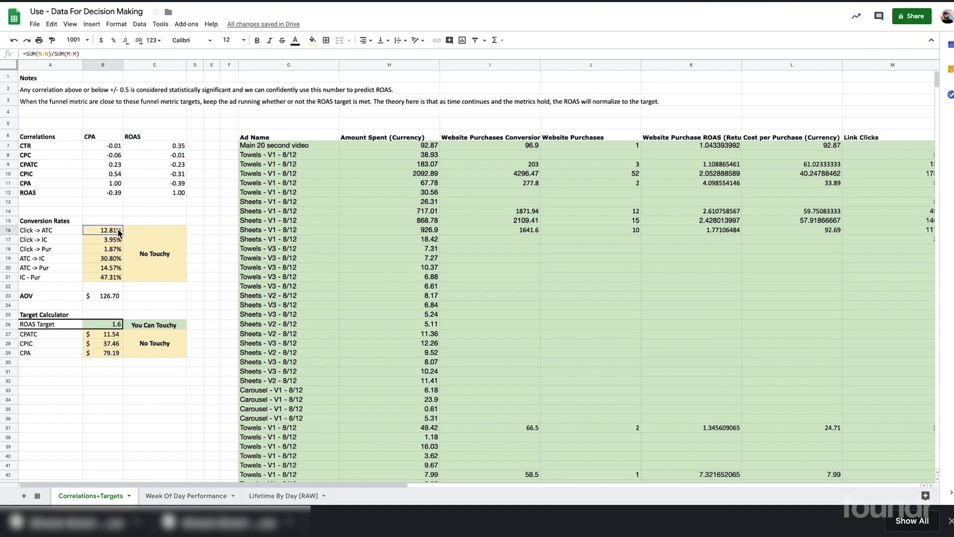
pyautogui.click(58, 248)
pyautogui.click(62, 257)
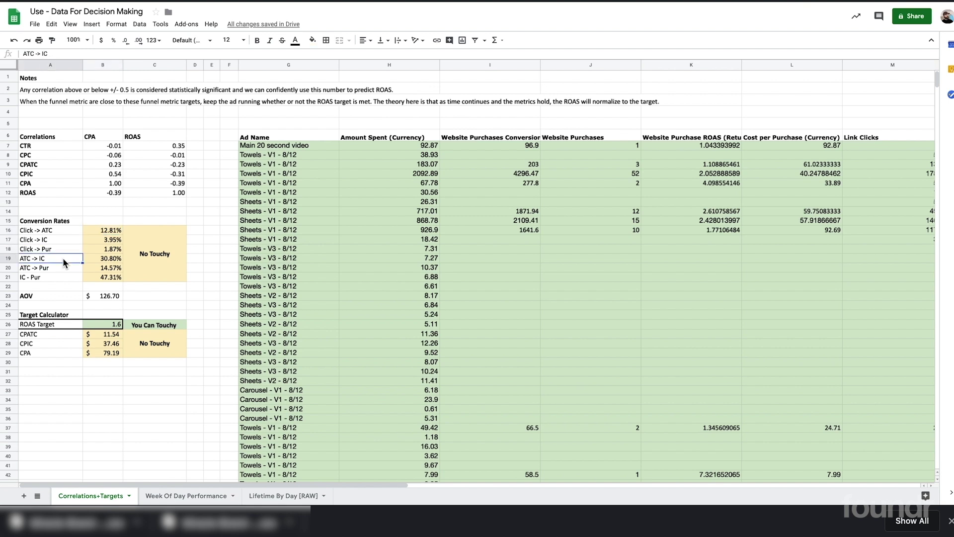
pyautogui.click(90, 258)
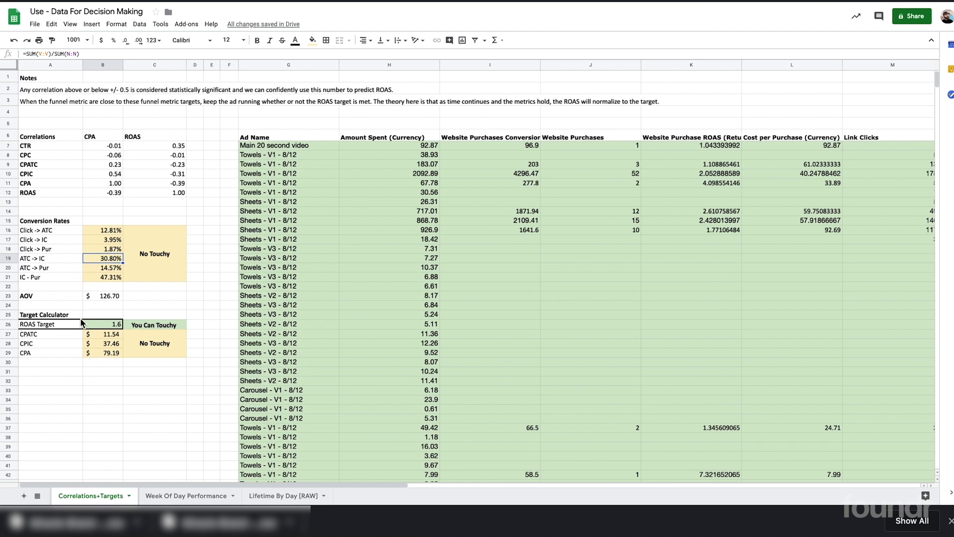
# Review the CPATC, CPIC and CPA target formulas in B27–B29
pyautogui.click(94, 334)
pyautogui.click(101, 347)
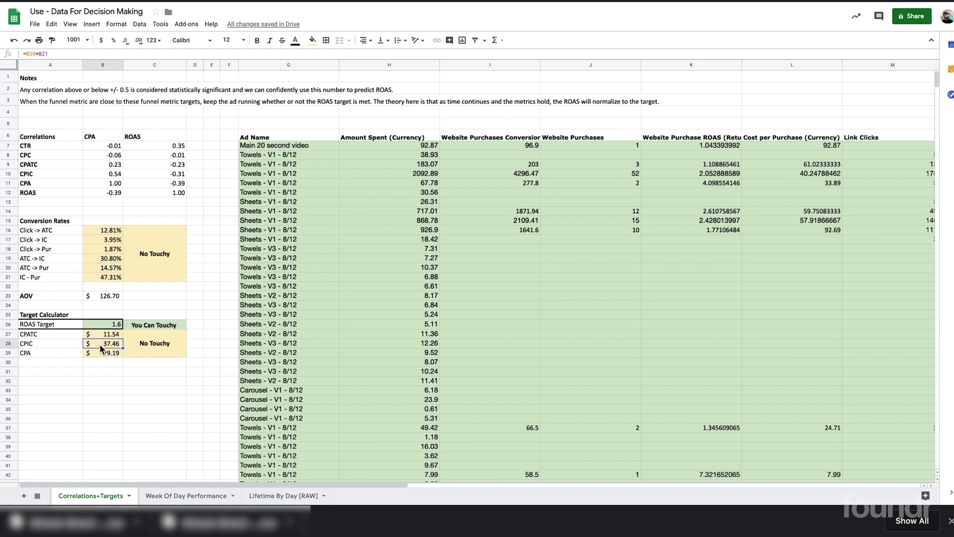
pyautogui.click(99, 353)
pyautogui.click(99, 343)
pyautogui.hotkey('ctrl', 'Tab')
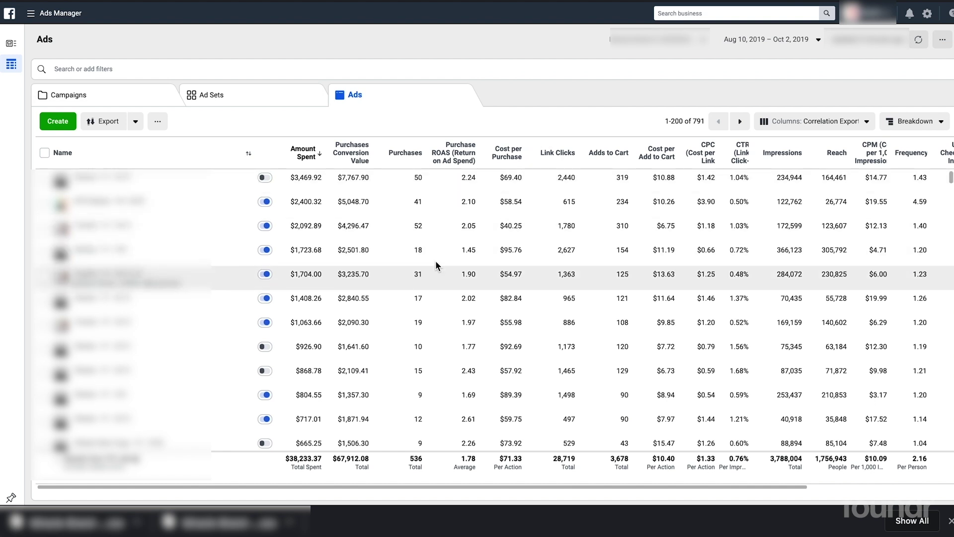
# Compare ad costs against targets: $69.40 and $92.69 per purchase, $7.72 per add to cart
pyautogui.moveTo(499, 176); pyautogui.dragTo(528, 182)
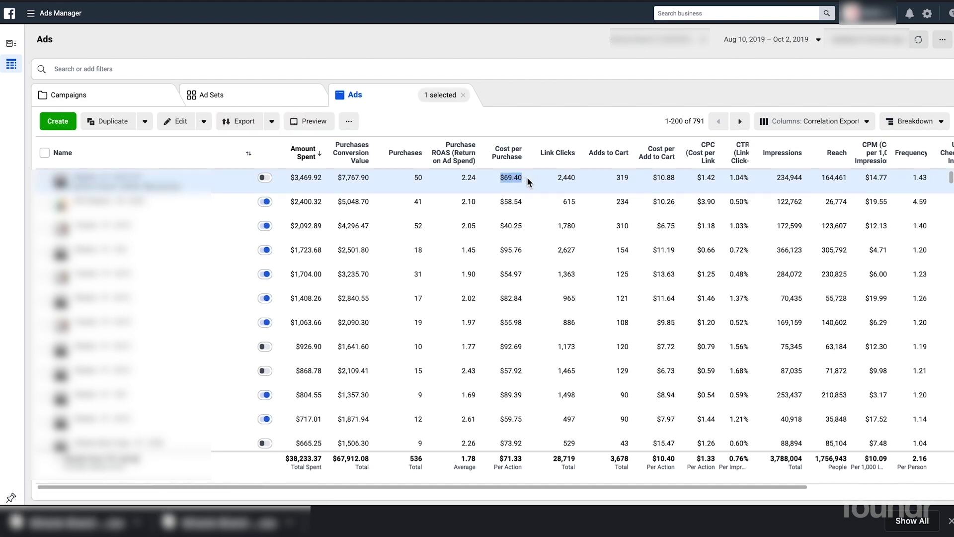
pyautogui.click(476, 183)
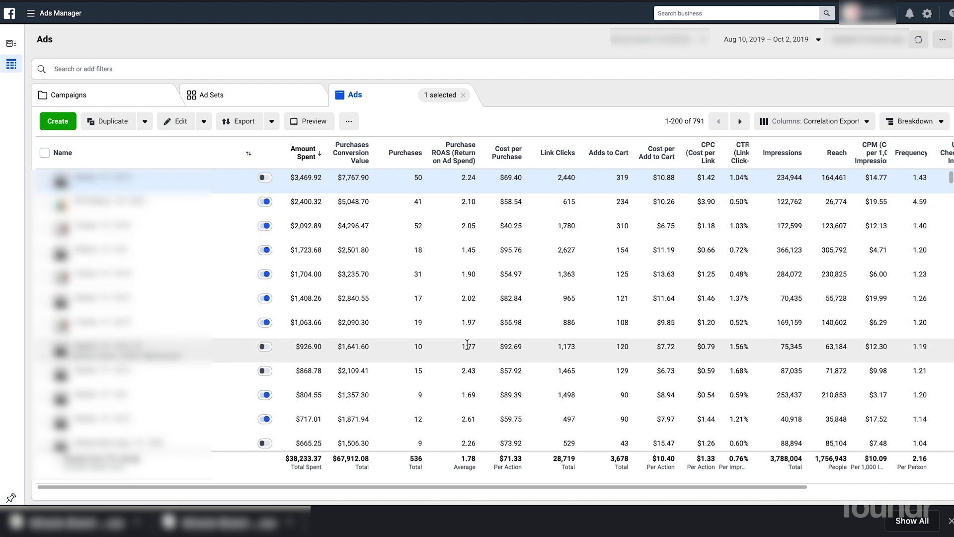
pyautogui.scroll(-1, 467, 346)
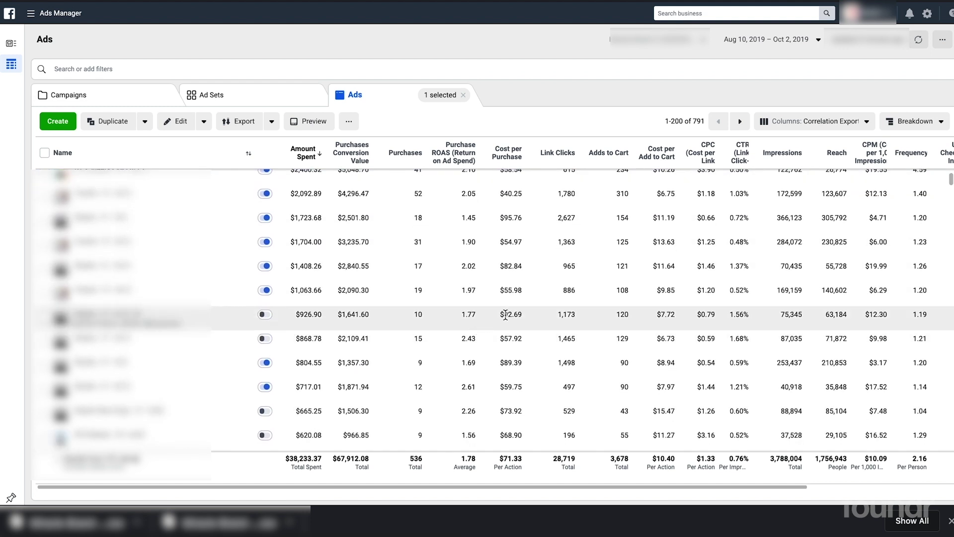
pyautogui.moveTo(499, 316); pyautogui.dragTo(523, 315)
pyautogui.moveTo(499, 314); pyautogui.dragTo(521, 313)
pyautogui.moveTo(656, 314); pyautogui.dragTo(680, 319)
pyautogui.hotkey('ctrl', 'Tab')
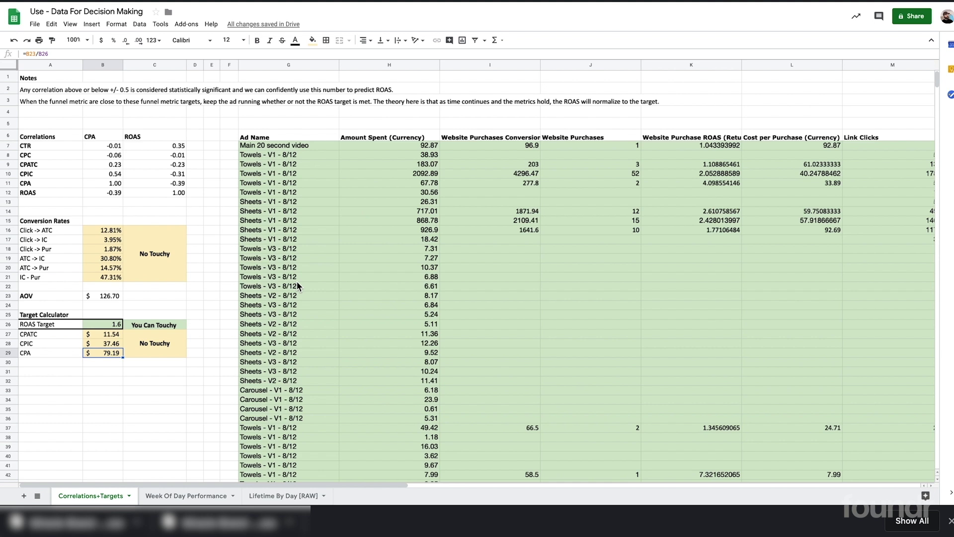
# Recheck the CPATC target formula in B27, then return to the Ads Manager table
pyautogui.click(99, 336)
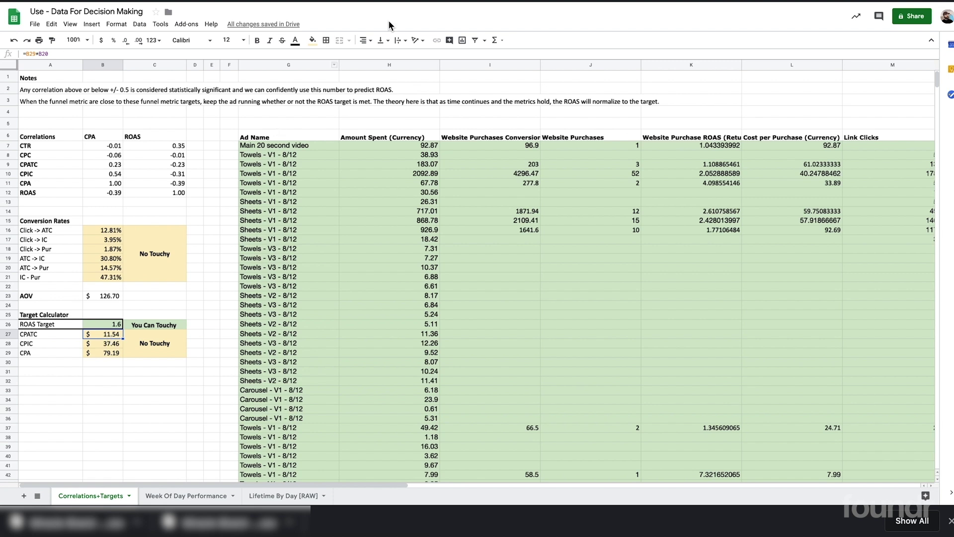
pyautogui.hotkey('ctrl', 'shift', 'Tab')
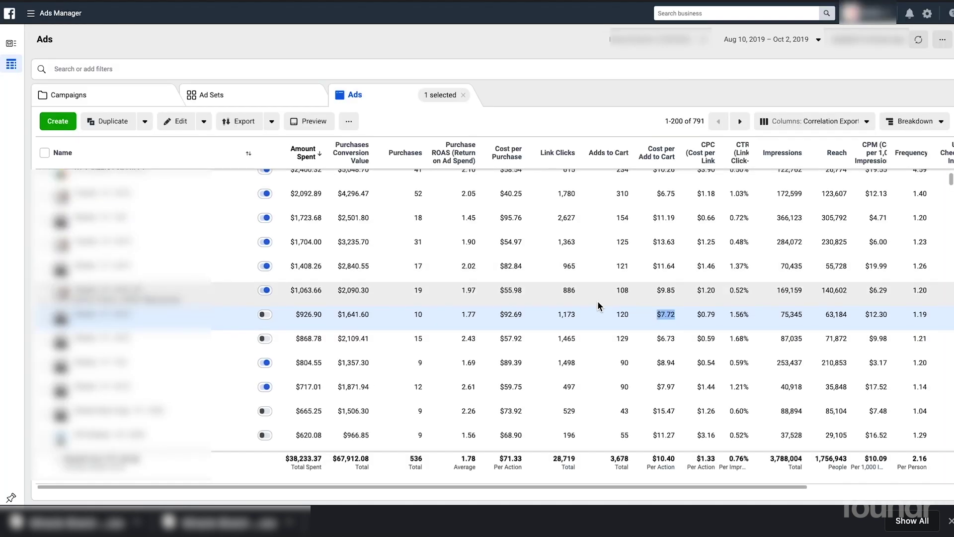
pyautogui.scroll(1, 585, 325)
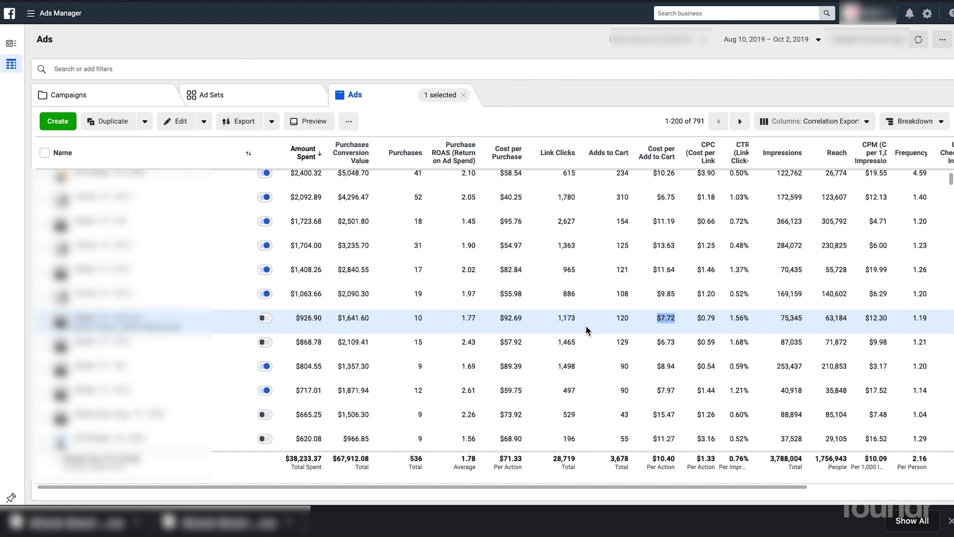
pyautogui.click(815, 121)
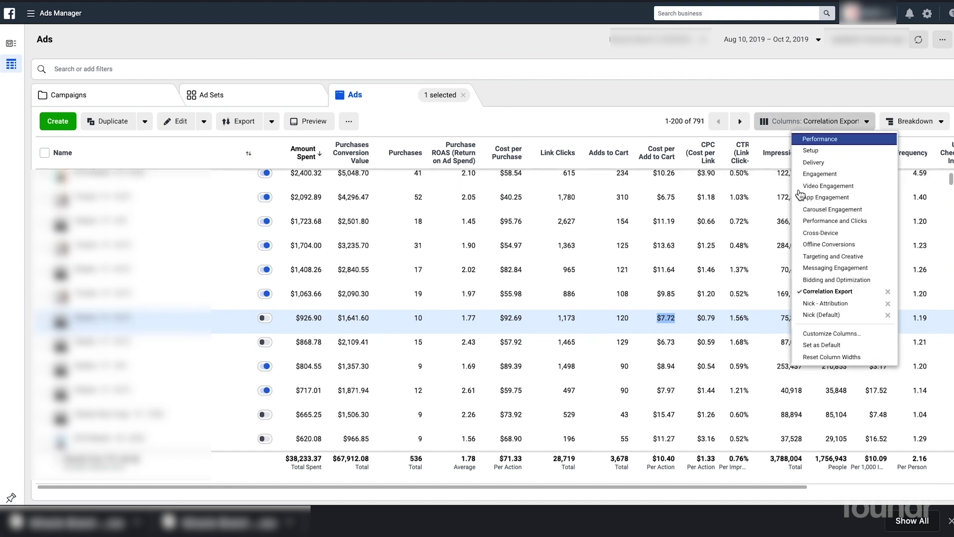
# Switch to the custom unique-metrics preset and compare $14.26 unique add-to-cart cost with the $37.46 CPIC target
pyautogui.click(821, 315)
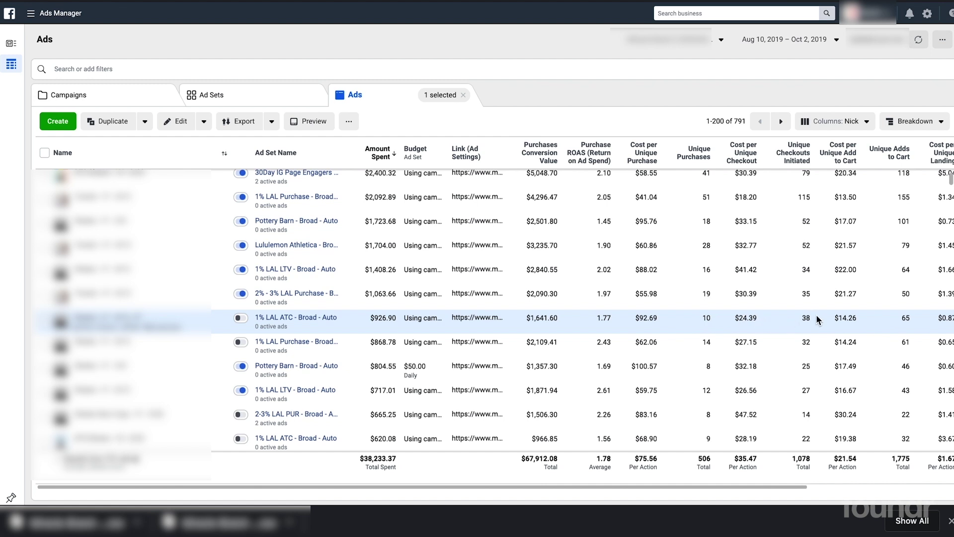
pyautogui.moveTo(834, 318); pyautogui.dragTo(863, 314)
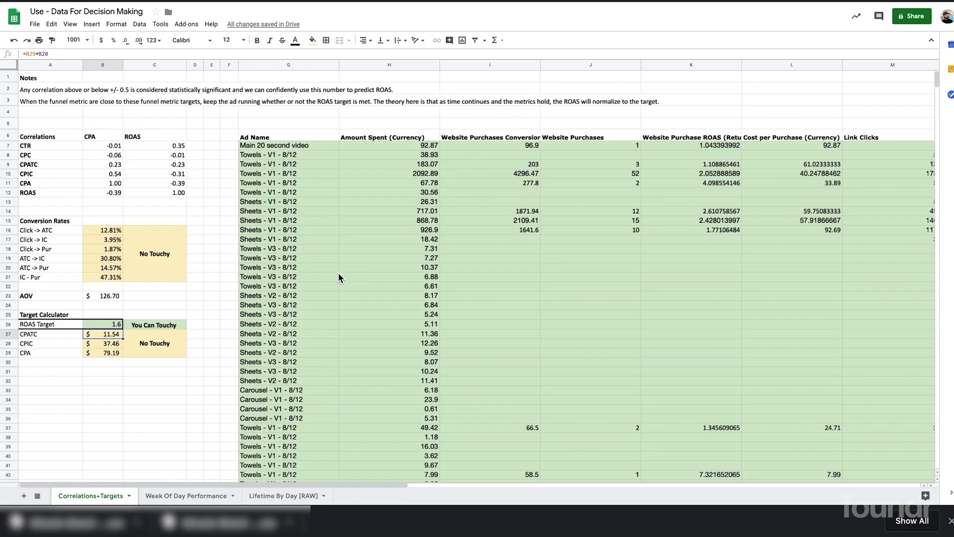
pyautogui.click(110, 344)
pyautogui.hotkey('ctrl', 'Tab')
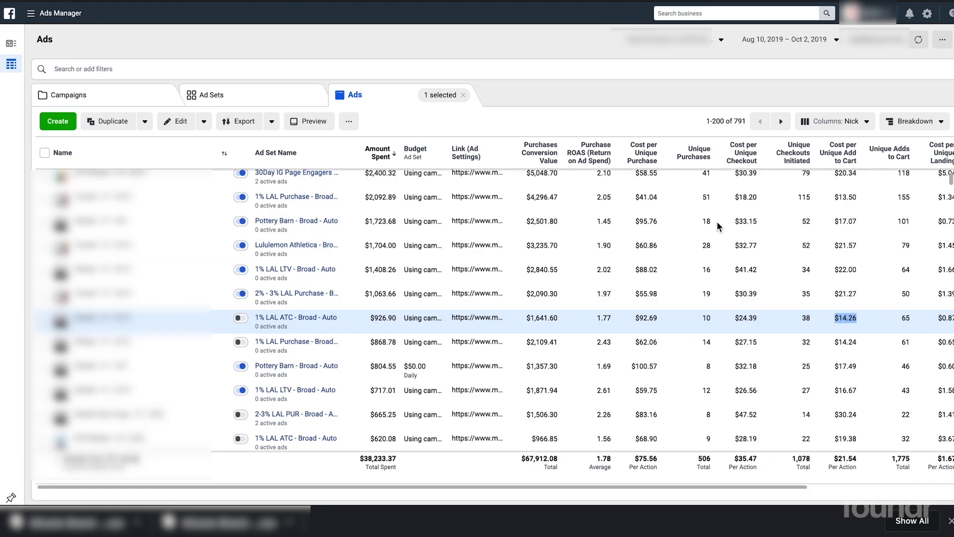
# Compare the $24.39 unique checkout and $92.69 unique purchase costs with the $79.19 CPA target
pyautogui.tripleClick(758, 321)
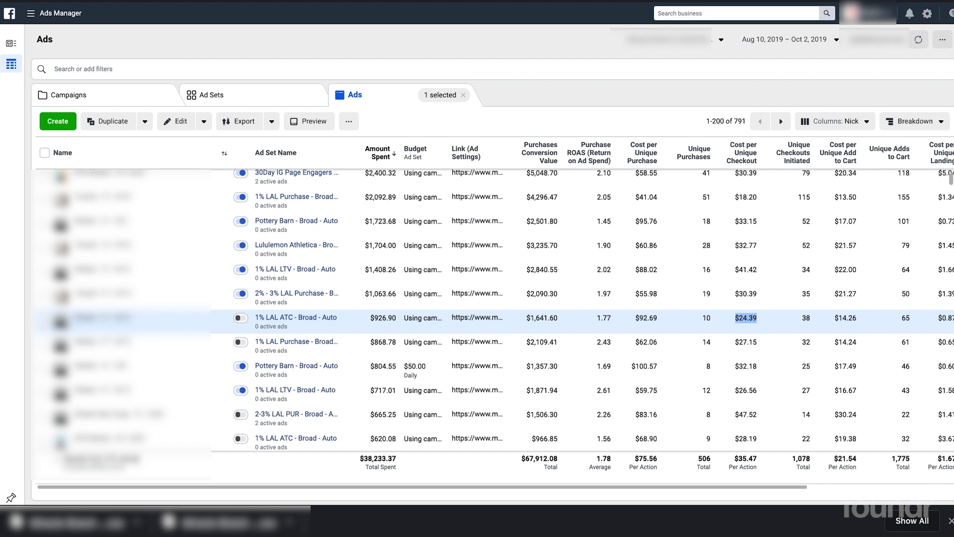
pyautogui.hotkey('ctrl', 'shift', 'Tab')
pyautogui.click(103, 351)
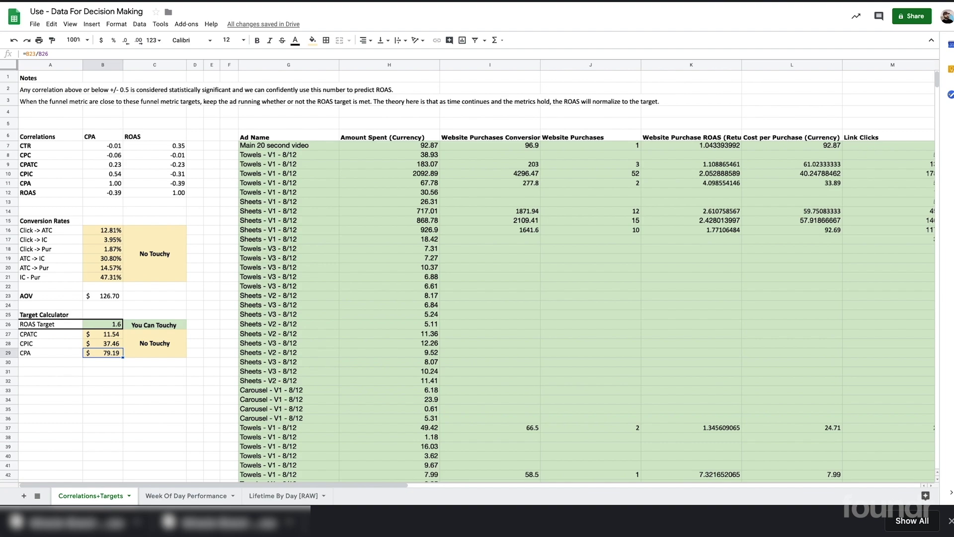
pyautogui.hotkey('ctrl', 'Tab')
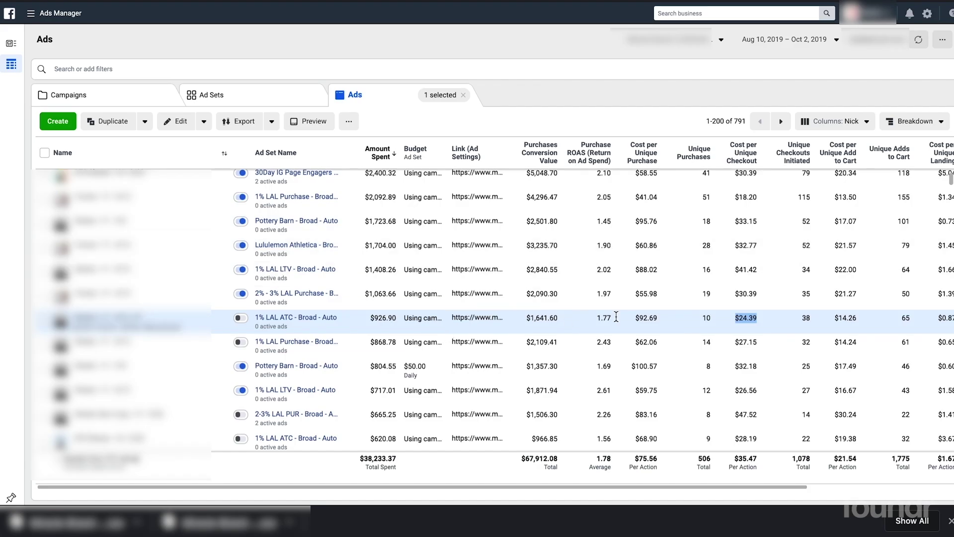
pyautogui.doubleClick(648, 320)
pyautogui.click(648, 319)
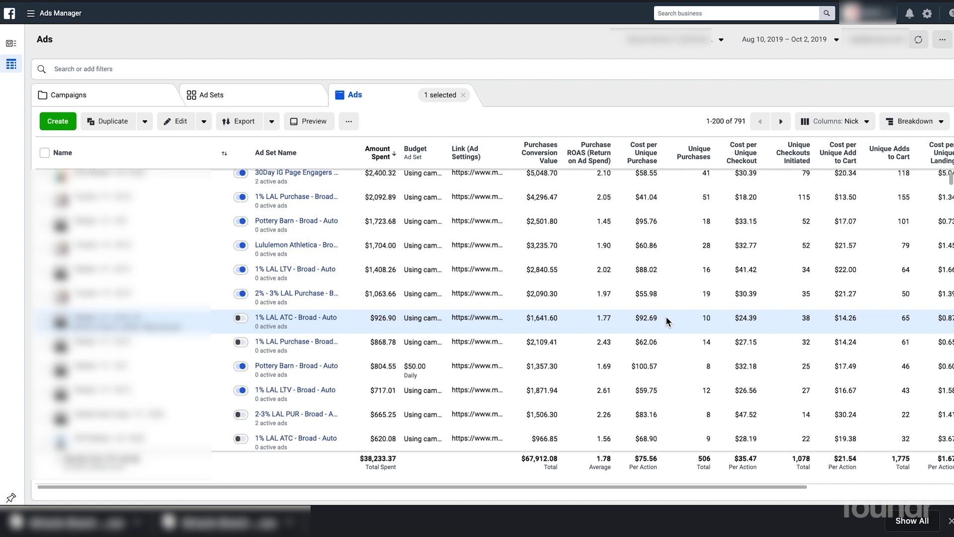